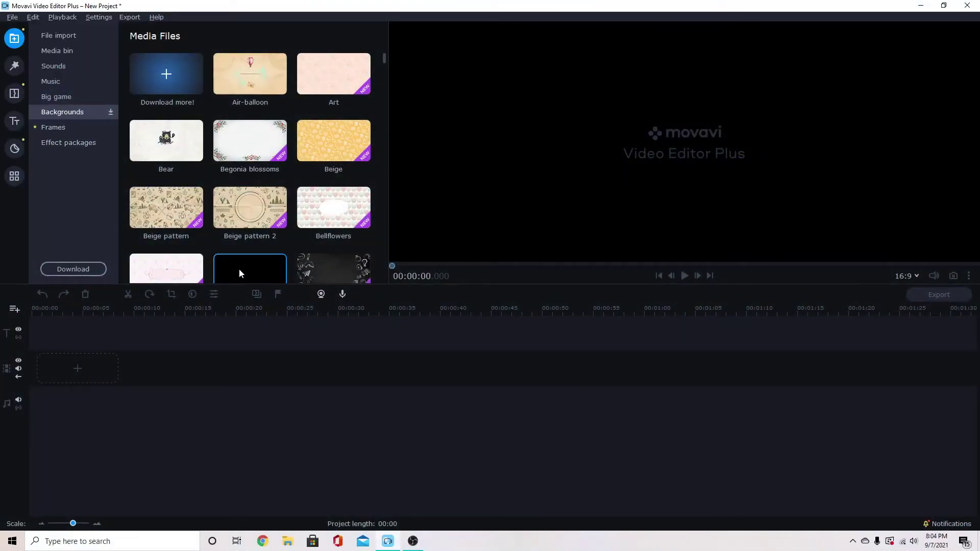
Step: Place the 15-second black background clip on the timeline and add an empty video track above it
{"action": "left_click_drag", "start_coordinate": [238, 268], "coordinate": [192, 378]}
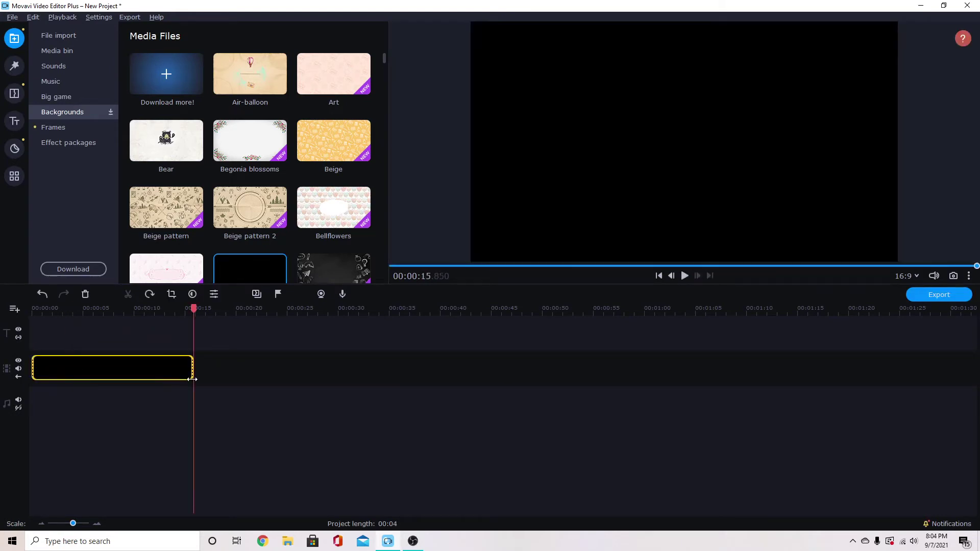
{"action": "left_click", "coordinate": [17, 308]}
{"action": "left_click", "coordinate": [26, 327]}
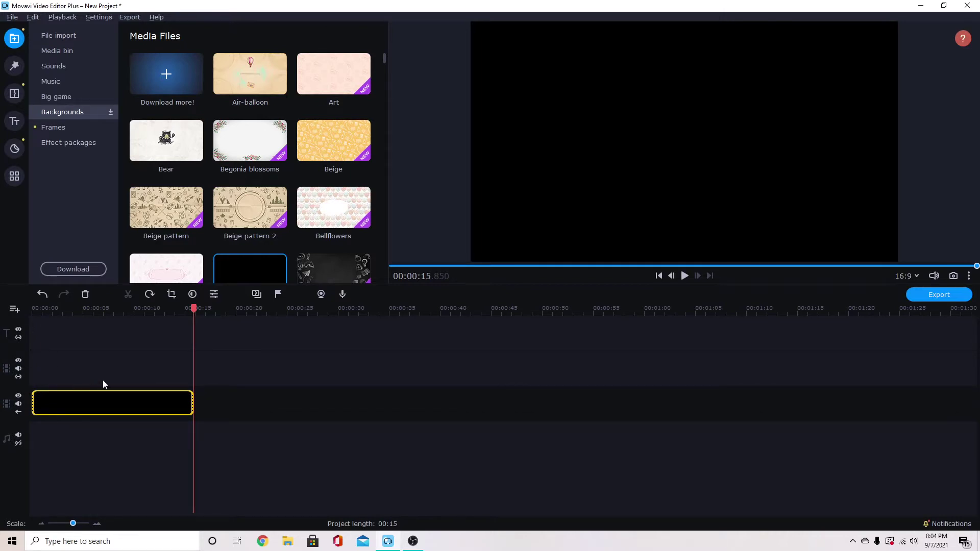
{"action": "left_click", "coordinate": [56, 51]}
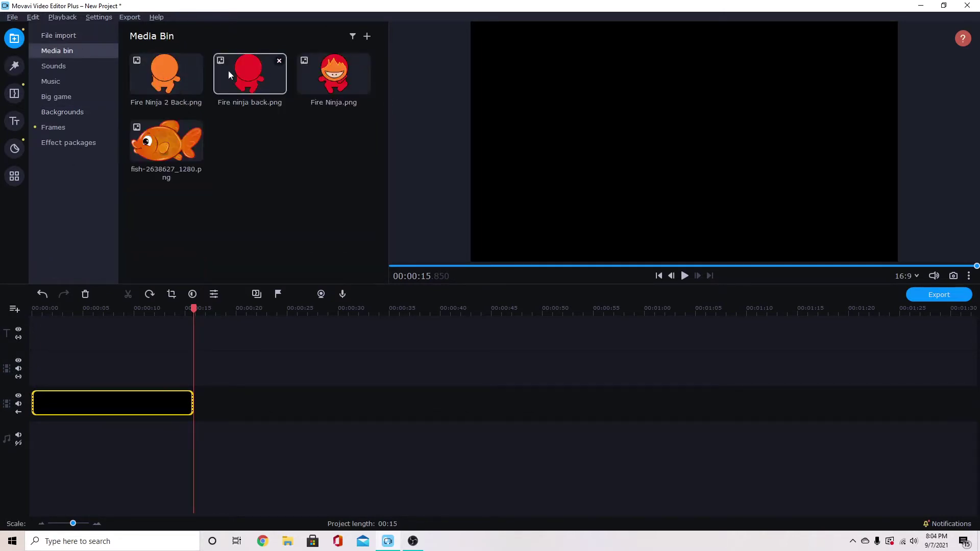
Step: Set the fish image as a centred picture-in-picture overlay and open the Advanced animation options
{"action": "left_click_drag", "start_coordinate": [173, 140], "coordinate": [79, 366]}
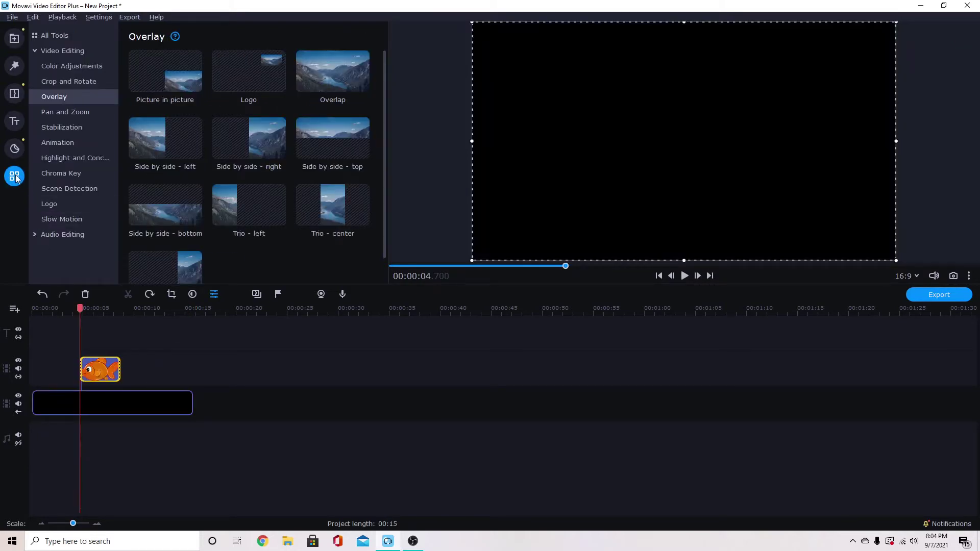
{"action": "left_click", "coordinate": [75, 142]}
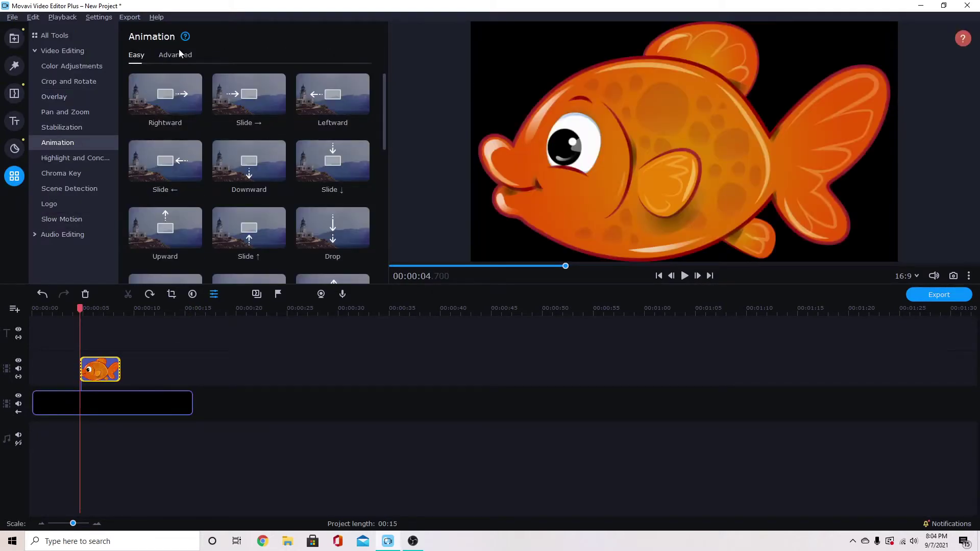
{"action": "left_click", "coordinate": [66, 98]}
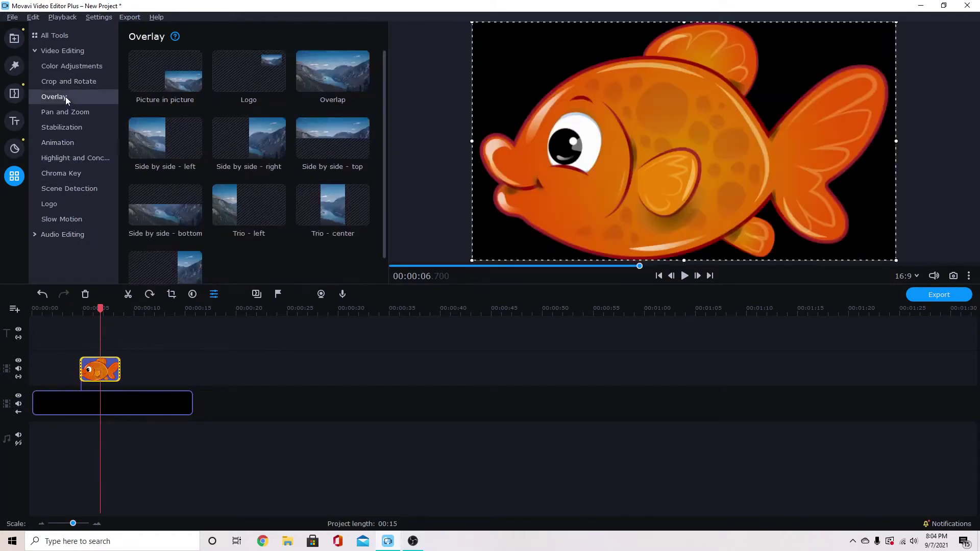
{"action": "left_click", "coordinate": [160, 78]}
{"action": "left_click_drag", "start_coordinate": [792, 204], "coordinate": [689, 137]}
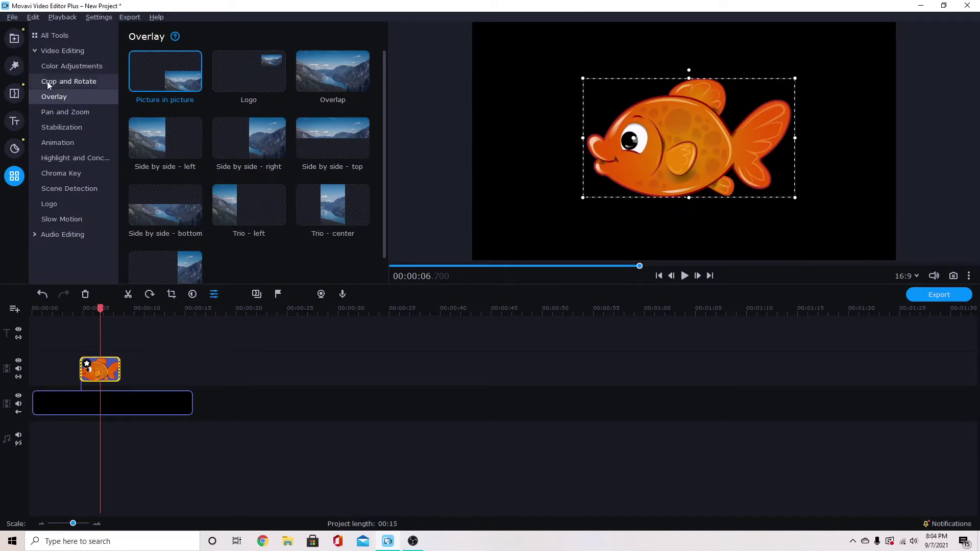
{"action": "left_click", "coordinate": [66, 144]}
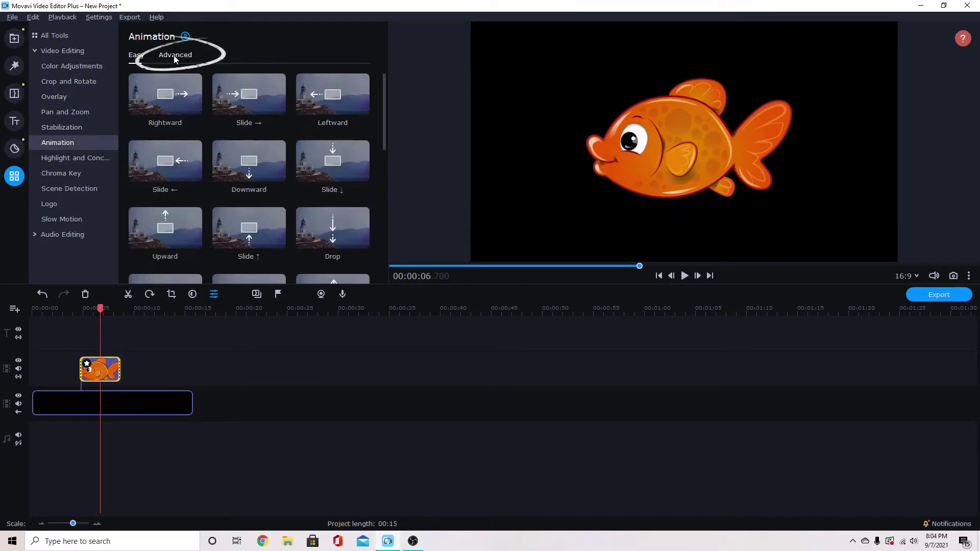
{"action": "left_click", "coordinate": [174, 56]}
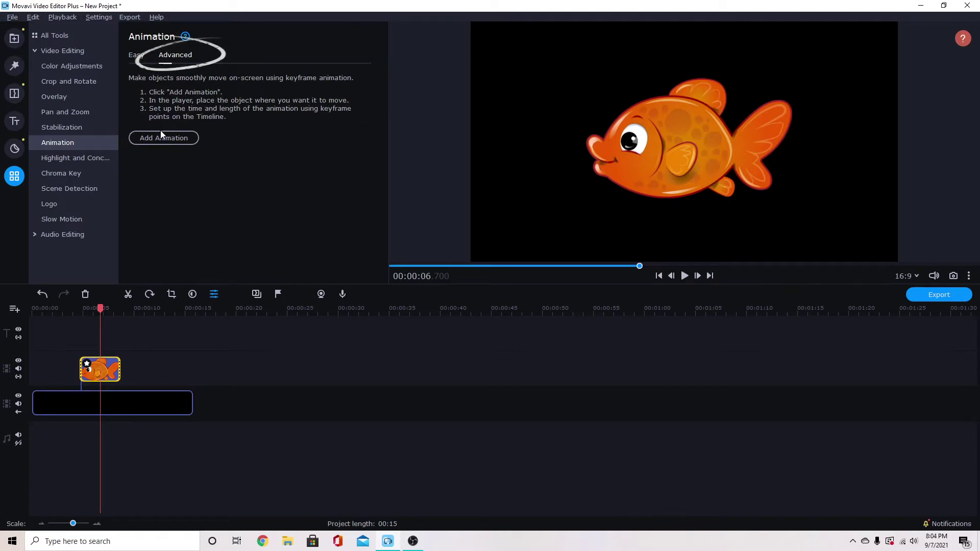
Step: Add a keyframe at the fish clip's start, then squeeze the fish into a thin centred vertical strip
{"action": "left_click", "coordinate": [161, 138]}
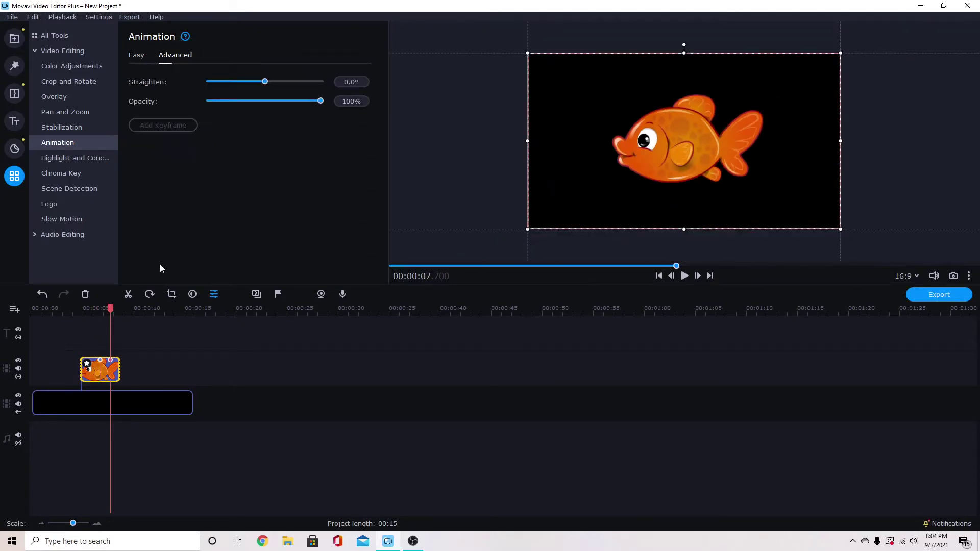
{"action": "left_click", "coordinate": [100, 362]}
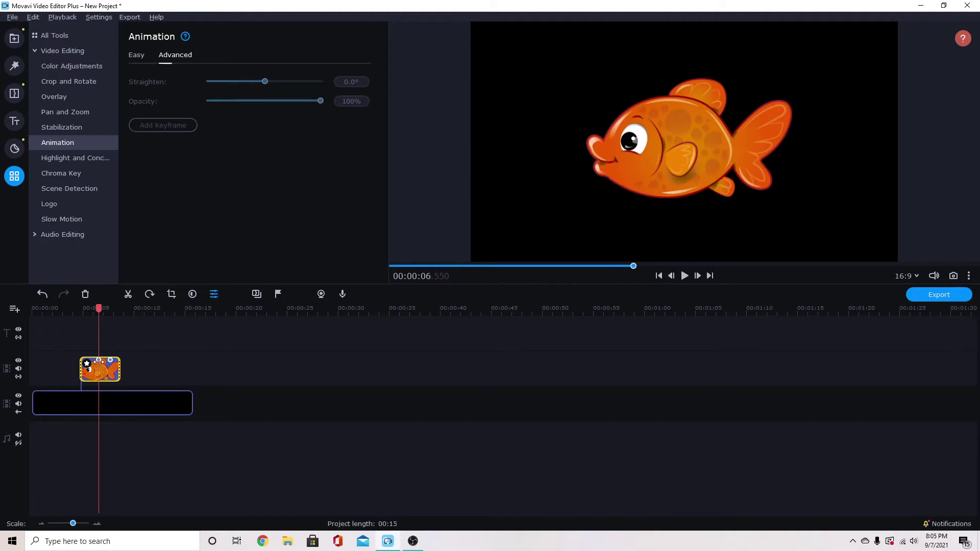
{"action": "mouse_move", "coordinate": [99, 360]}
{"action": "left_mouse_down"}
{"action": "mouse_move", "coordinate": [83, 361]}
{"action": "mouse_move", "coordinate": [107, 362]}
{"action": "mouse_move", "coordinate": [98, 360]}
{"action": "left_mouse_up"}
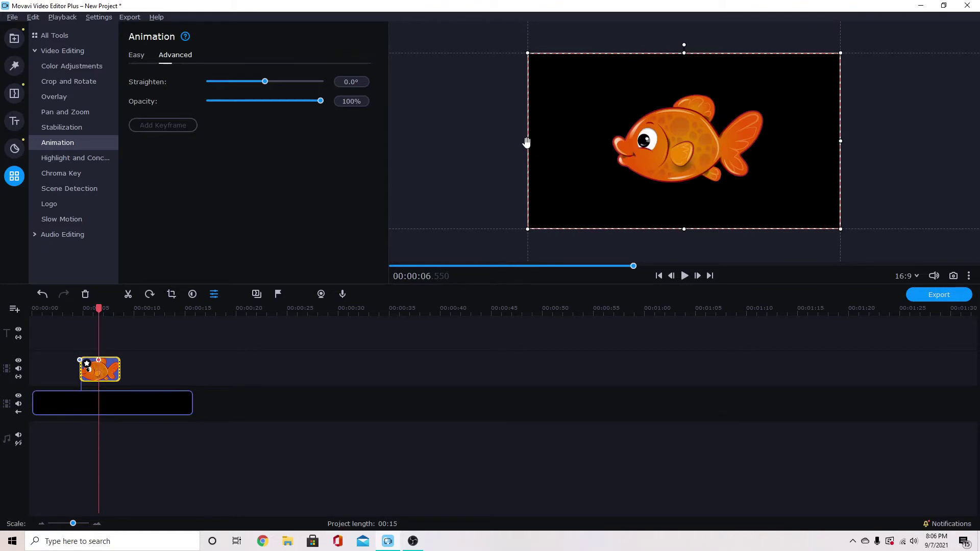
{"action": "left_click_drag", "start_coordinate": [525, 140], "coordinate": [667, 142]}
{"action": "left_click_drag", "start_coordinate": [841, 141], "coordinate": [672, 141]}
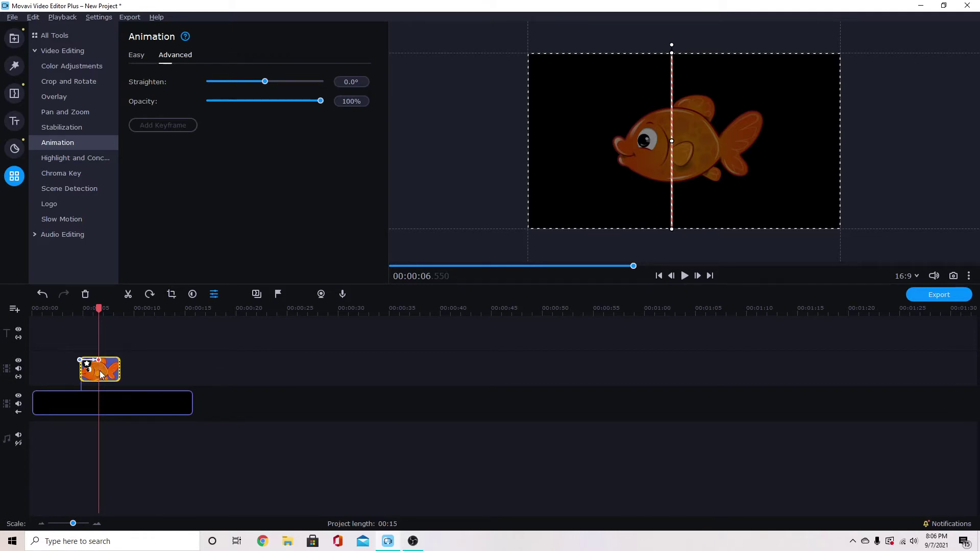
Step: Split the fish clip at the playhead and select the second half
{"action": "key", "text": "ctrl+b"}
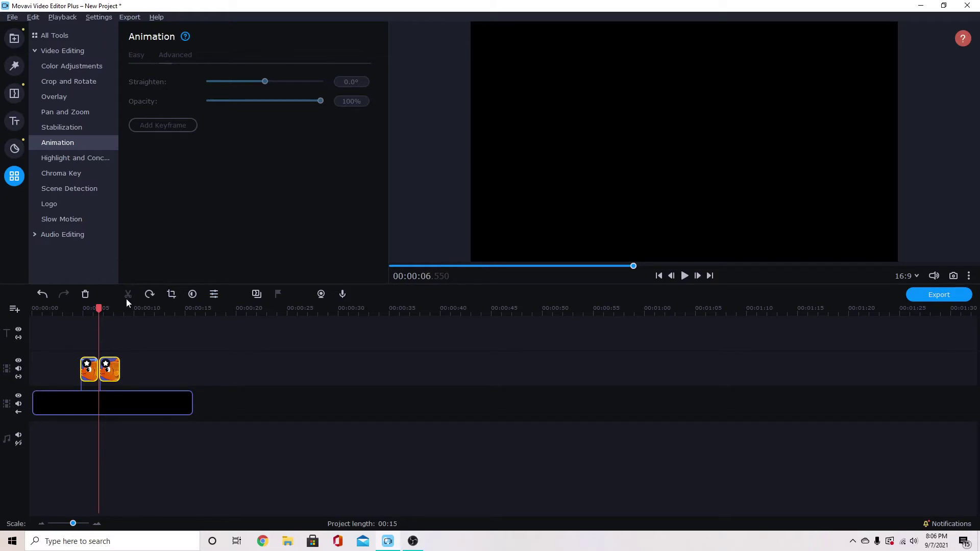
{"action": "left_click", "coordinate": [105, 373]}
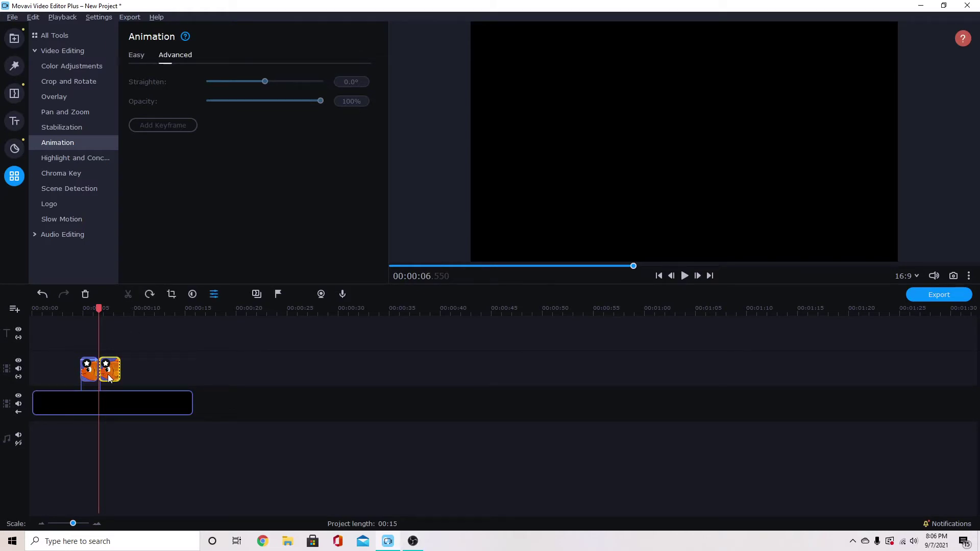
{"action": "double_click", "coordinate": [108, 377]}
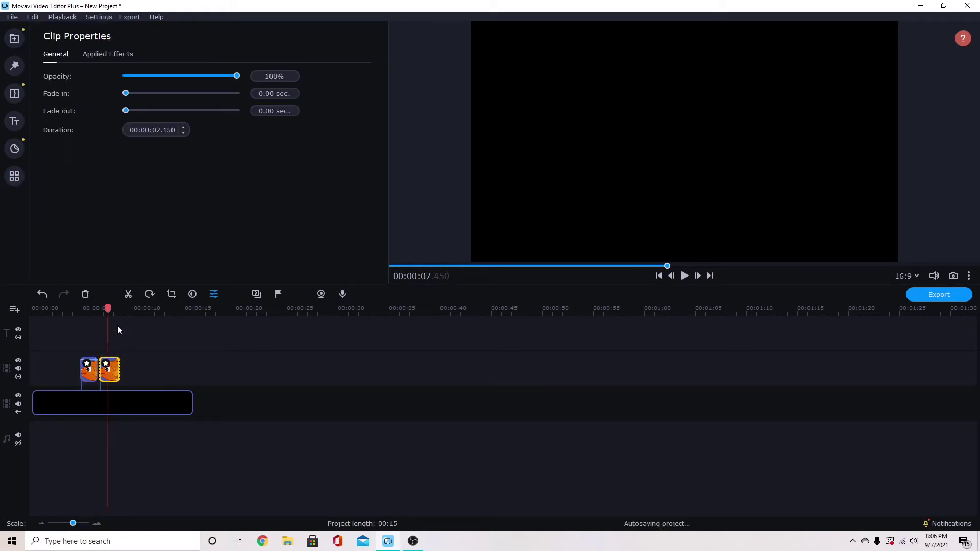
Step: Apply the Adjustments > Flip ↔ filter to the second fish clip
{"action": "left_click", "coordinate": [14, 70]}
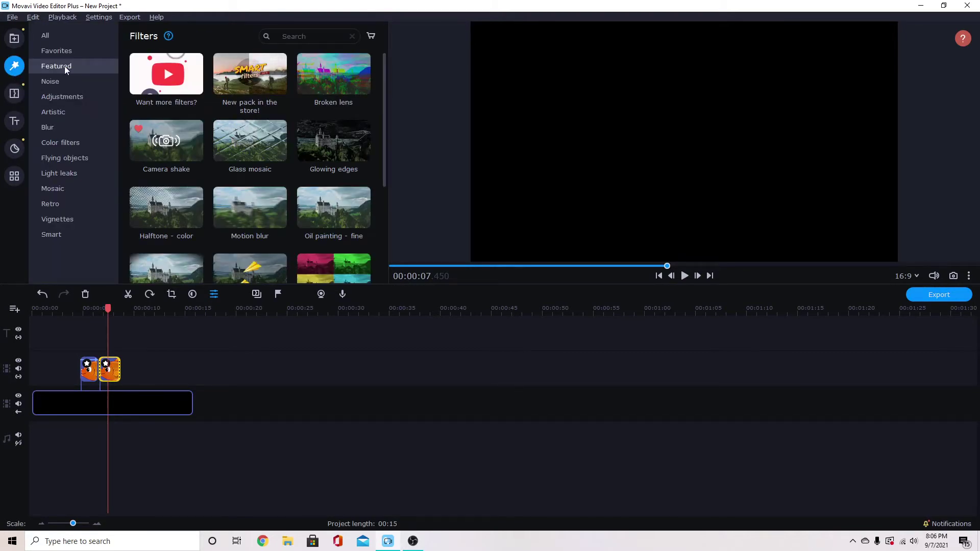
{"action": "left_click", "coordinate": [62, 97]}
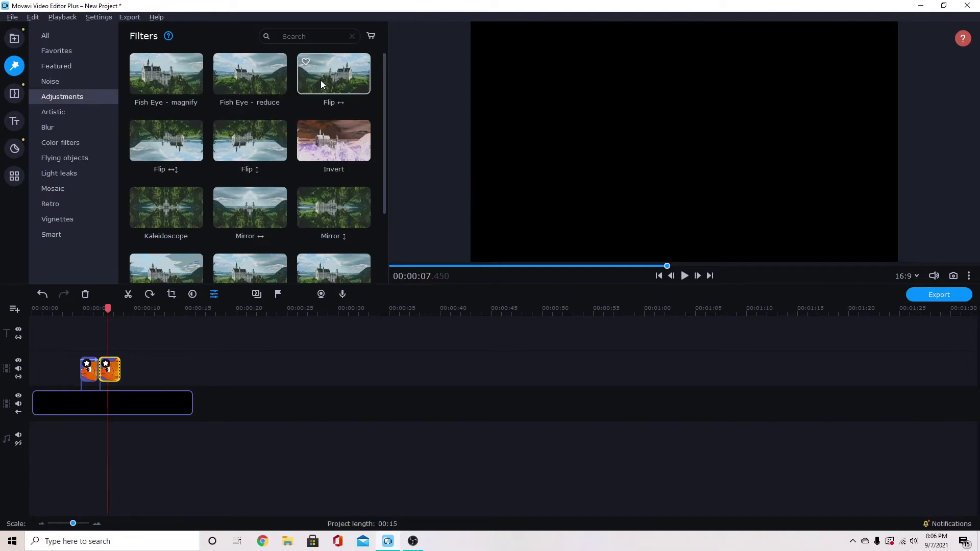
{"action": "left_click_drag", "start_coordinate": [321, 81], "coordinate": [113, 371]}
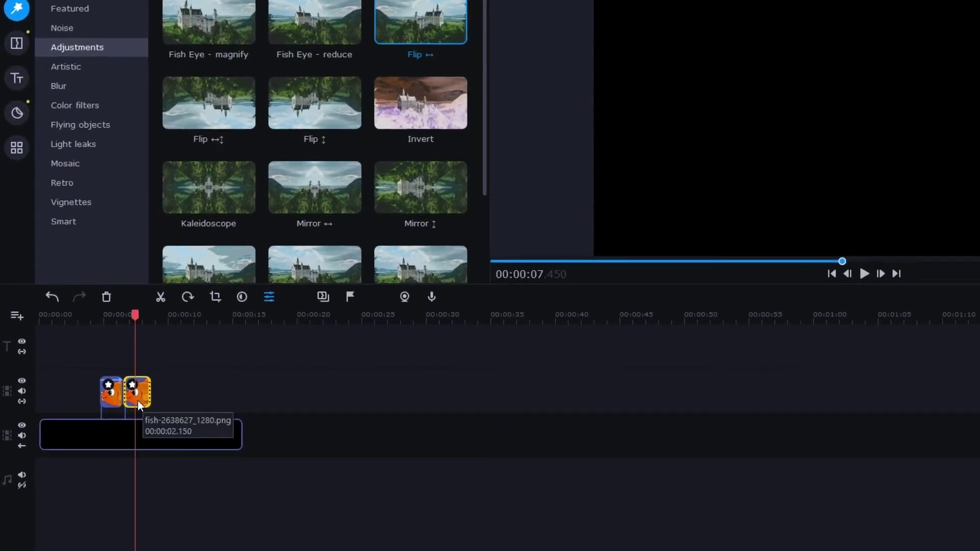
{"action": "mouse_move", "coordinate": [132, 390]}
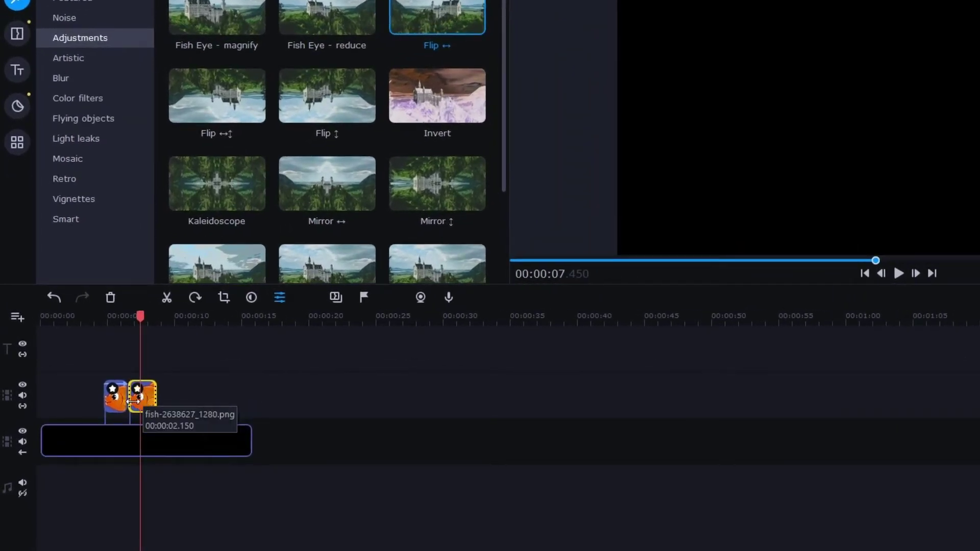
{"action": "double_click", "coordinate": [129, 402]}
Step: Copy the keyframe from the first fish clip
{"action": "left_click", "coordinate": [152, 404]}
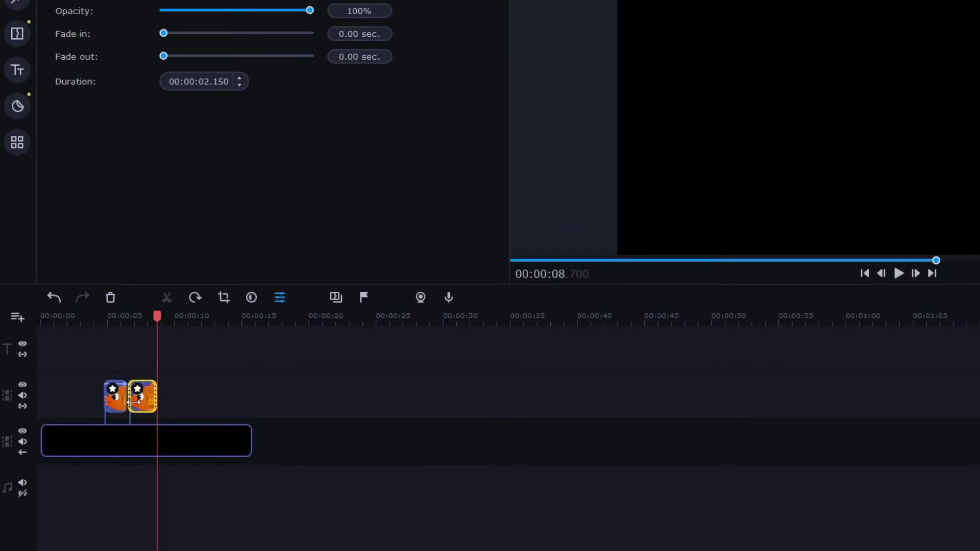
{"action": "left_click", "coordinate": [116, 407]}
{"action": "double_click", "coordinate": [99, 384]}
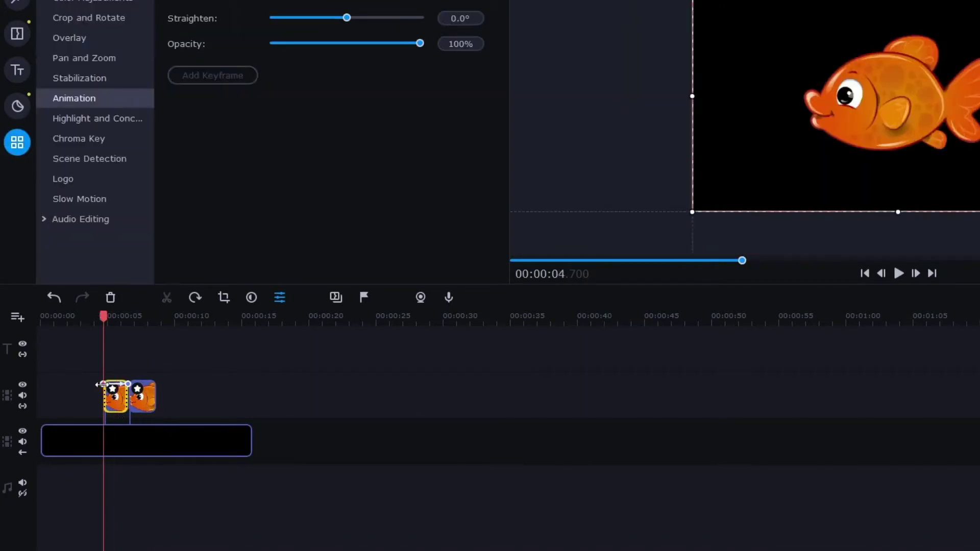
{"action": "right_click", "coordinate": [102, 385]}
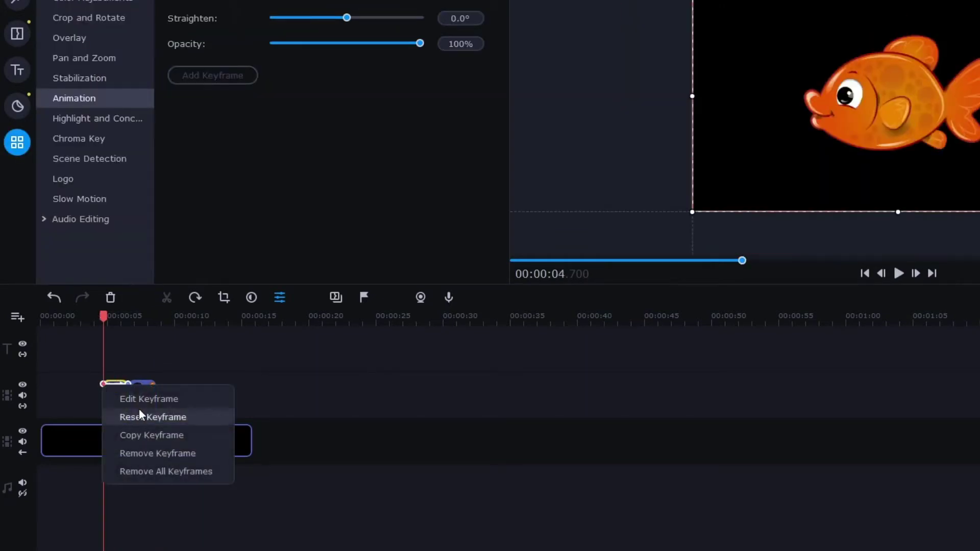
{"action": "left_click", "coordinate": [154, 432]}
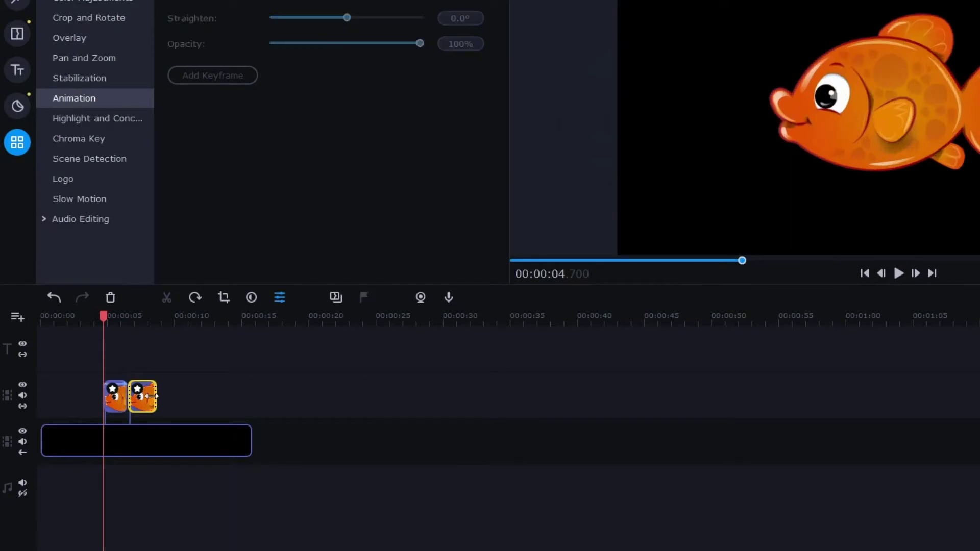
Step: Paste the copied keyframe onto the second, flipped fish clip via Animation > Paste Keyframe
{"action": "right_click", "coordinate": [151, 388]}
{"action": "left_click", "coordinate": [150, 396]}
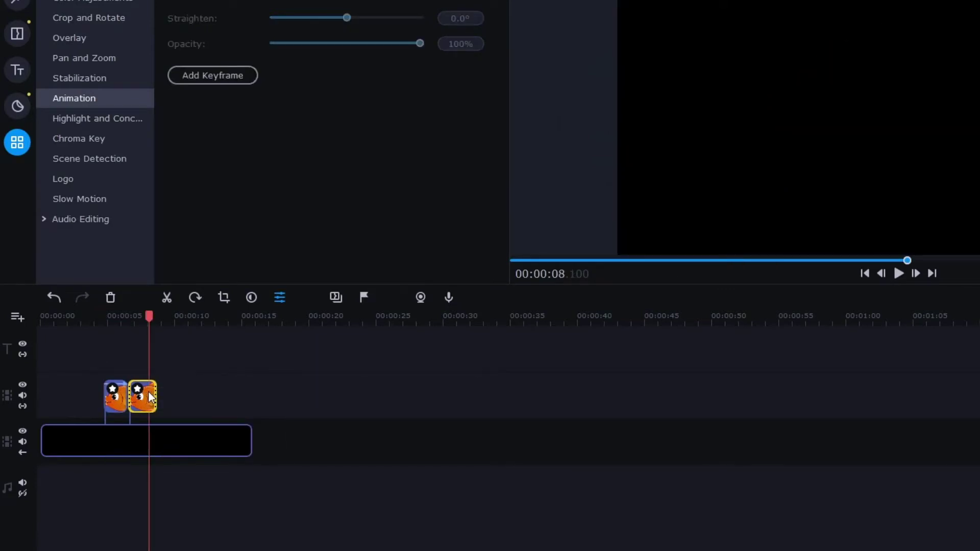
{"action": "right_click", "coordinate": [149, 397]}
{"action": "left_click", "coordinate": [154, 398]}
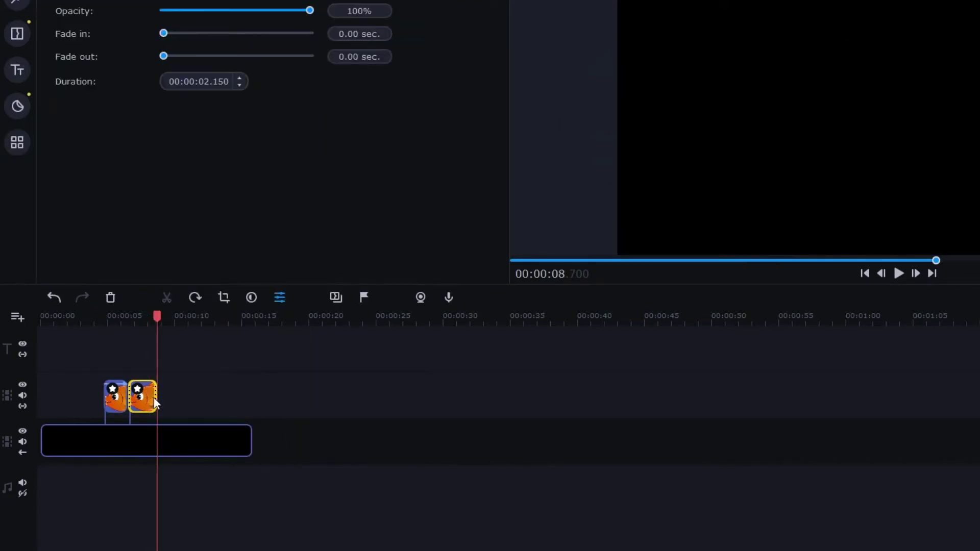
{"action": "right_click", "coordinate": [154, 398]}
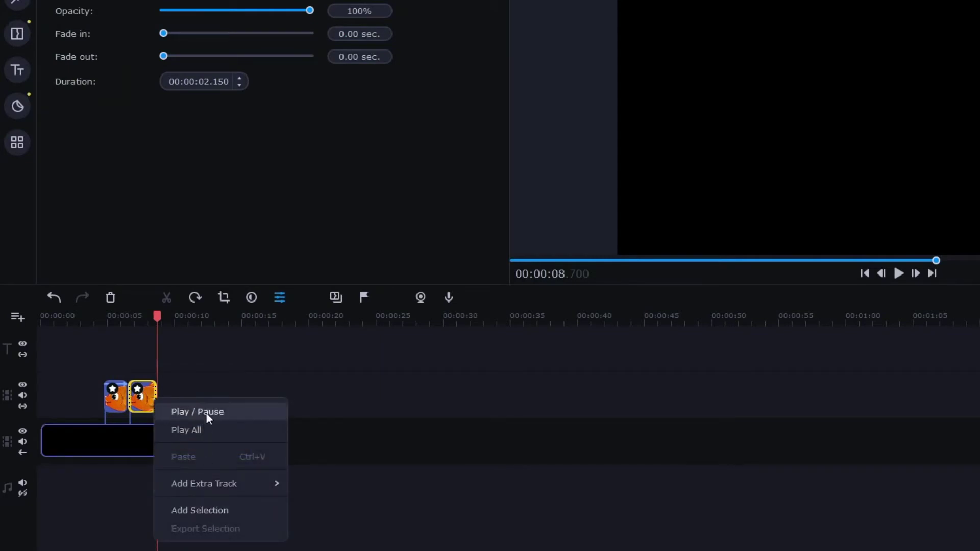
{"action": "left_click", "coordinate": [149, 398]}
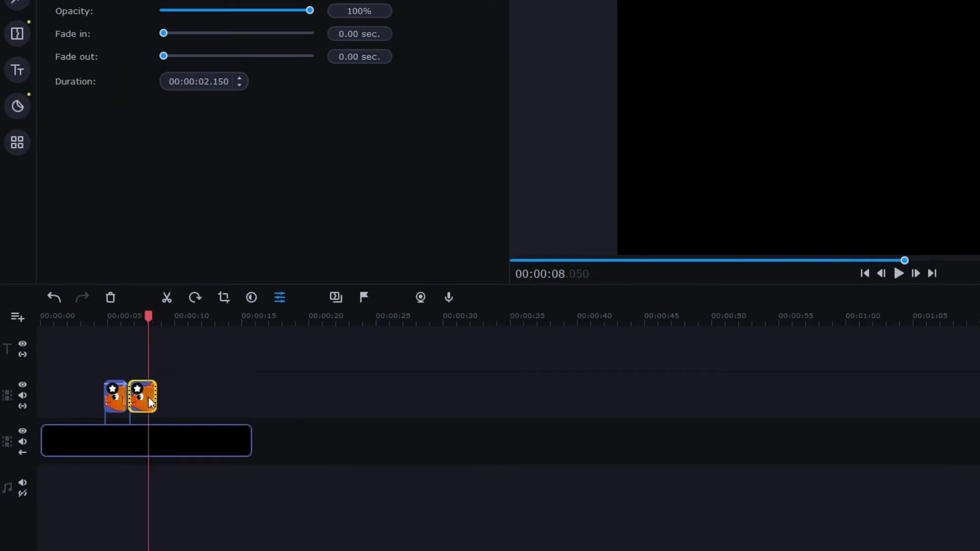
{"action": "right_click", "coordinate": [149, 398]}
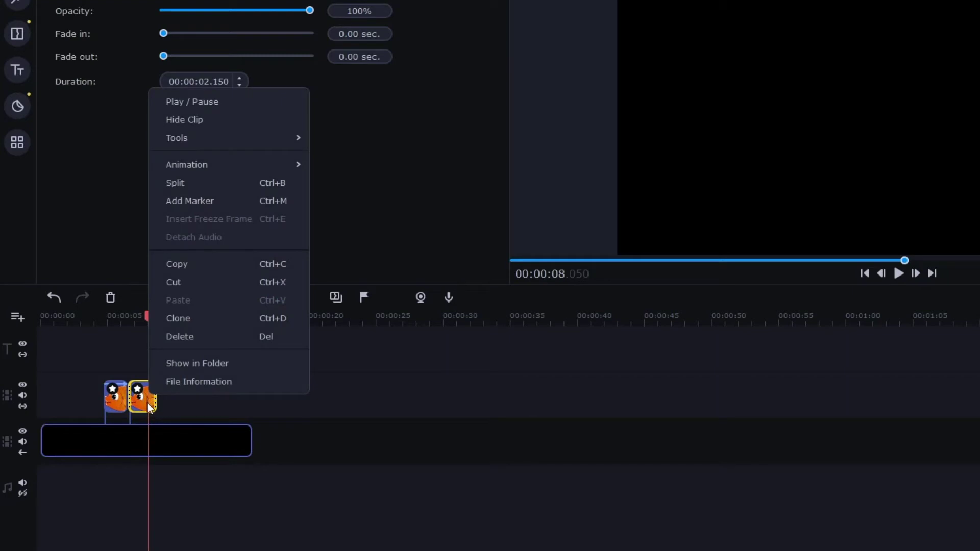
{"action": "mouse_move", "coordinate": [214, 164]}
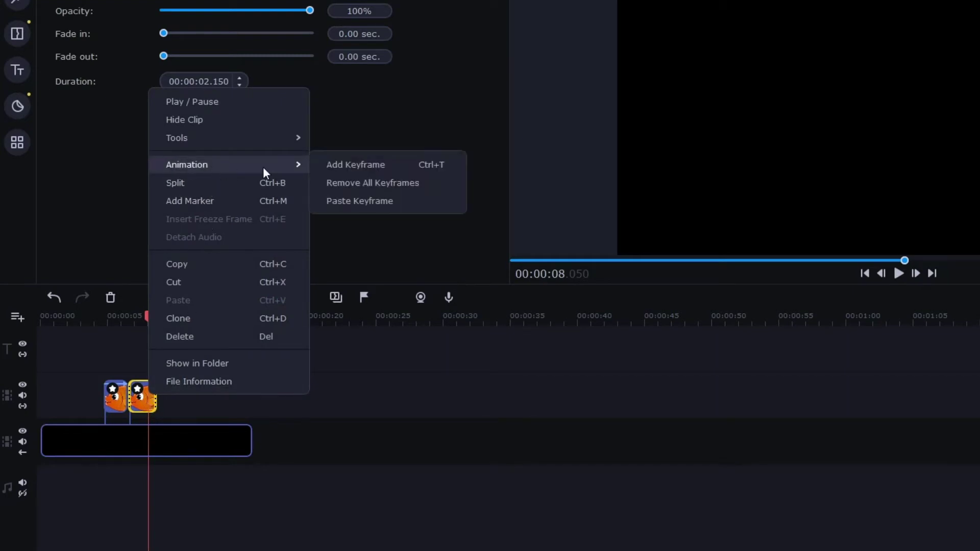
{"action": "left_click", "coordinate": [348, 202]}
{"action": "left_click", "coordinate": [154, 386]}
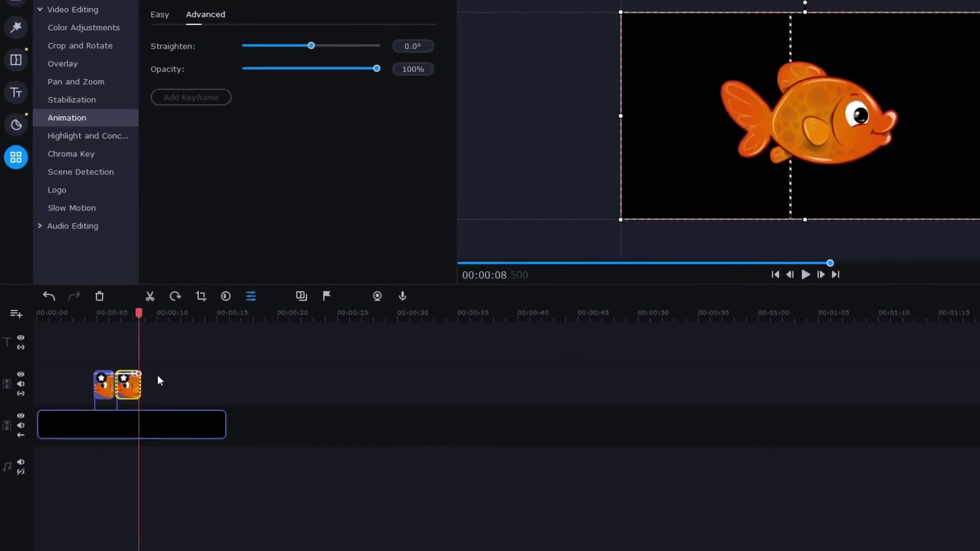
{"action": "left_click_drag", "start_coordinate": [90, 312], "coordinate": [78, 310]}
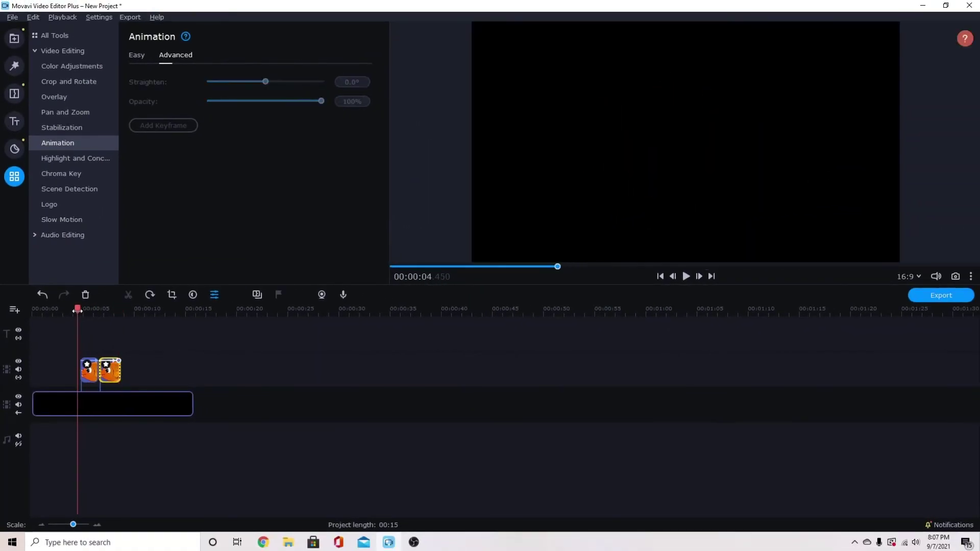
Step: Play back the fish turnaround, stop it, and return the playhead to the fish's start
{"action": "left_click", "coordinate": [686, 277]}
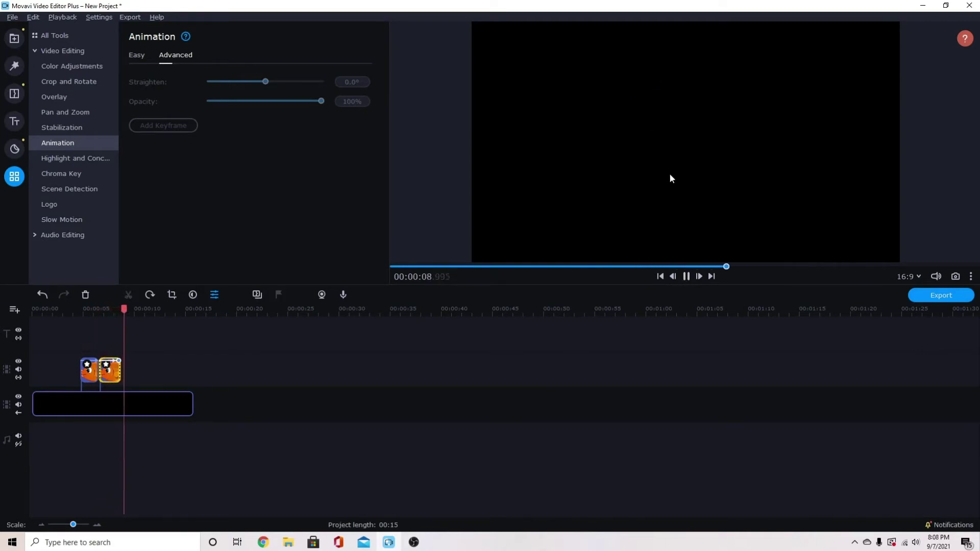
{"action": "key", "text": "space"}
{"action": "left_click", "coordinate": [122, 385]}
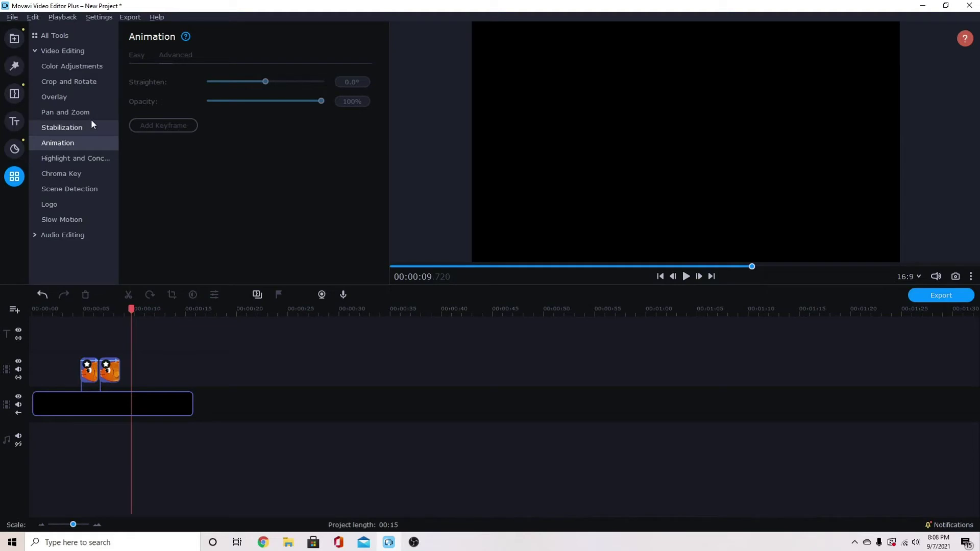
{"action": "left_click", "coordinate": [86, 370]}
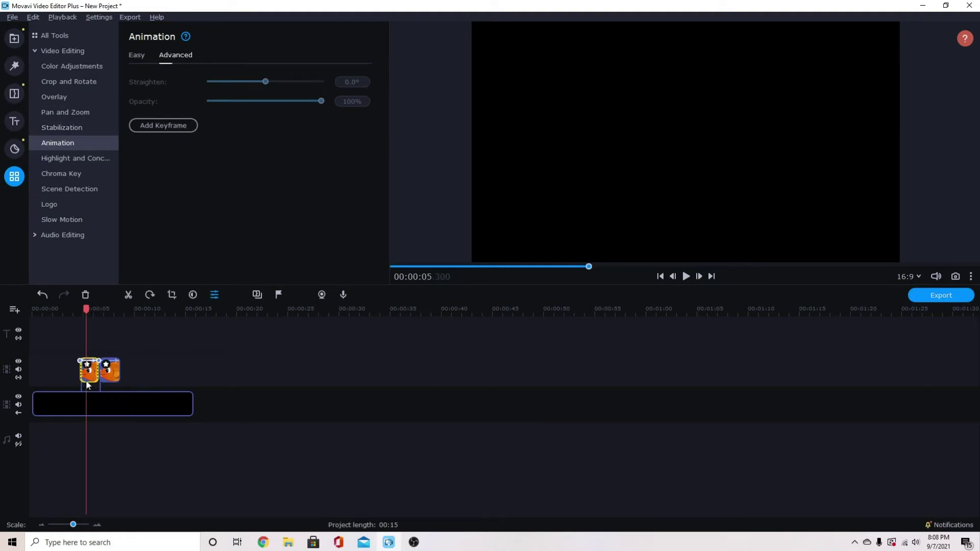
{"action": "left_click", "coordinate": [115, 377]}
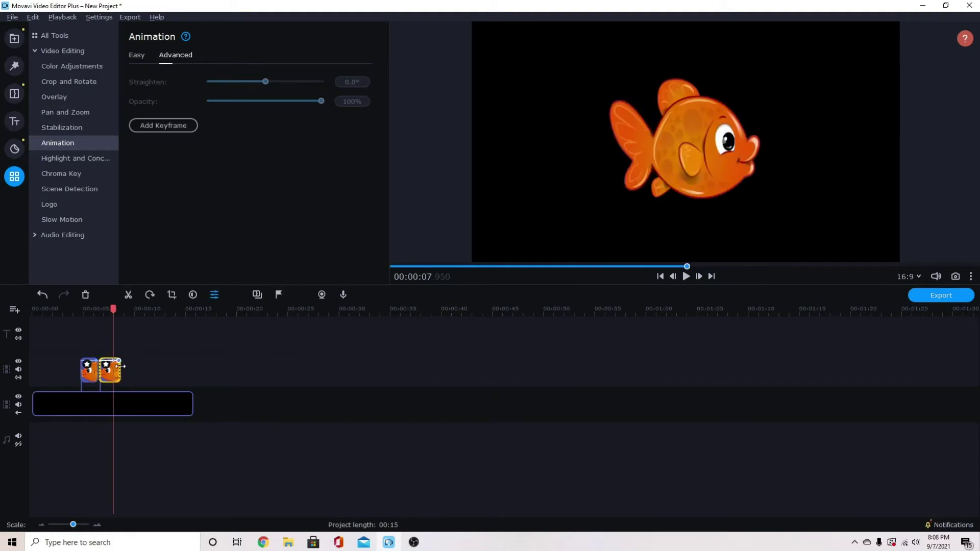
{"action": "left_click", "coordinate": [79, 304]}
Step: Lengthen the black background clip to about 24 seconds
{"action": "left_click", "coordinate": [14, 38]}
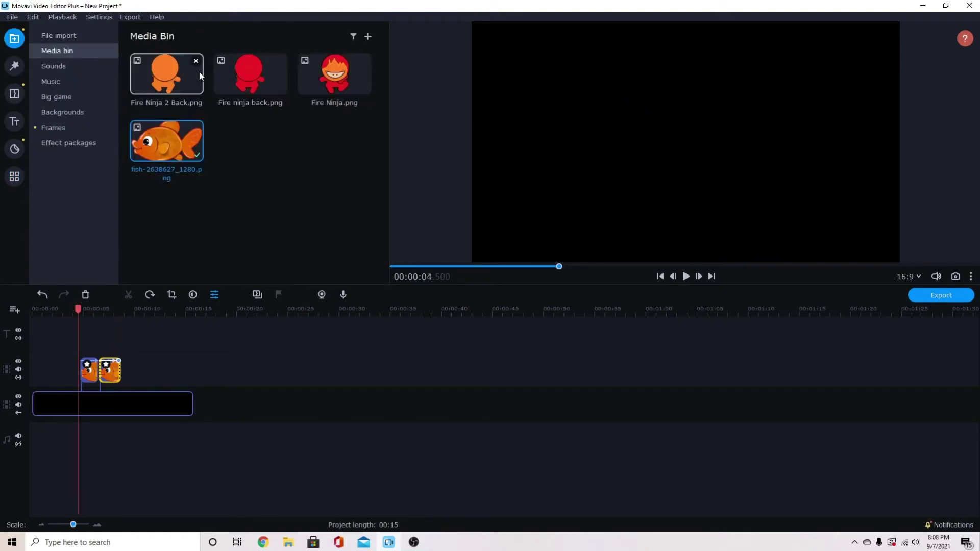
{"action": "left_click", "coordinate": [345, 94]}
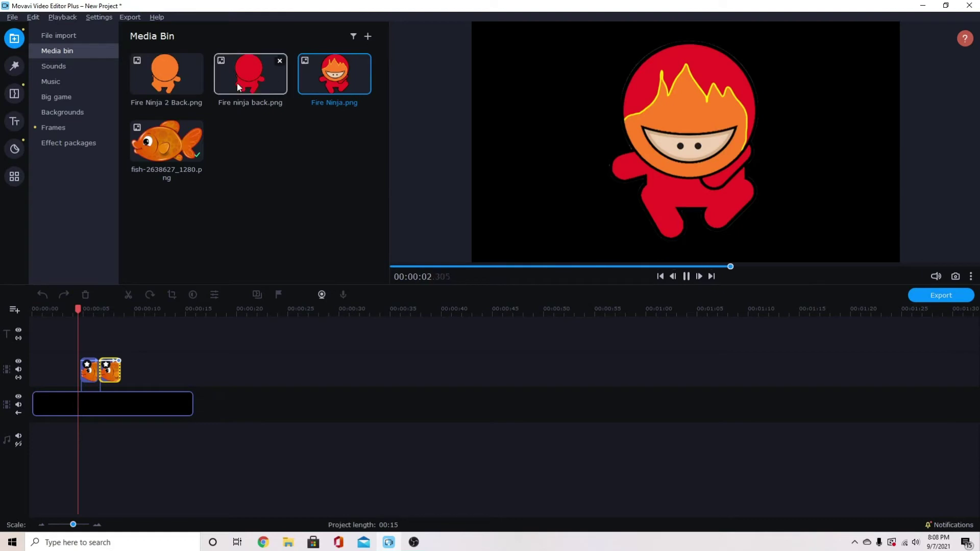
{"action": "left_click", "coordinate": [158, 406]}
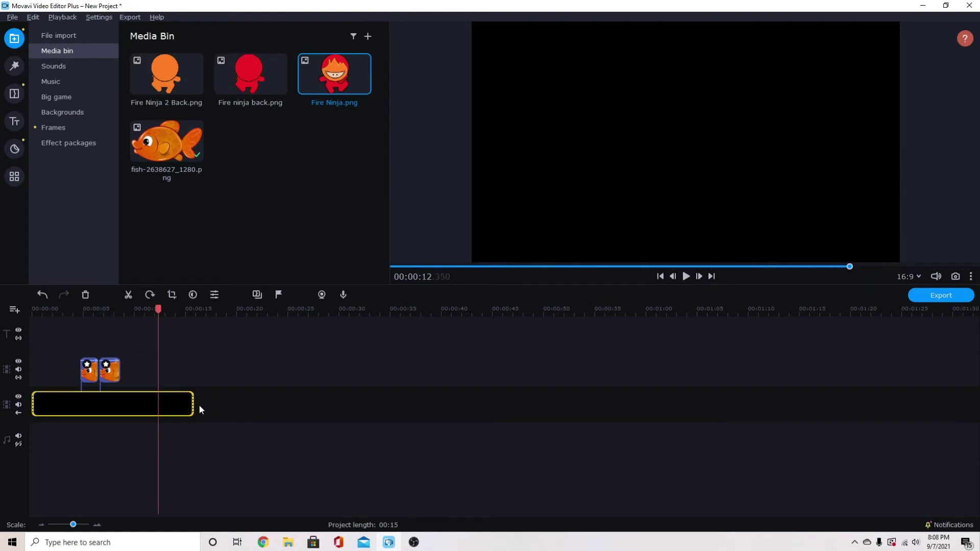
{"action": "left_click_drag", "start_coordinate": [191, 406], "coordinate": [284, 406]}
Step: Add Fire Ninja.png and Fire ninja back.png one after another on the overlay track
{"action": "left_click_drag", "start_coordinate": [347, 77], "coordinate": [174, 371]}
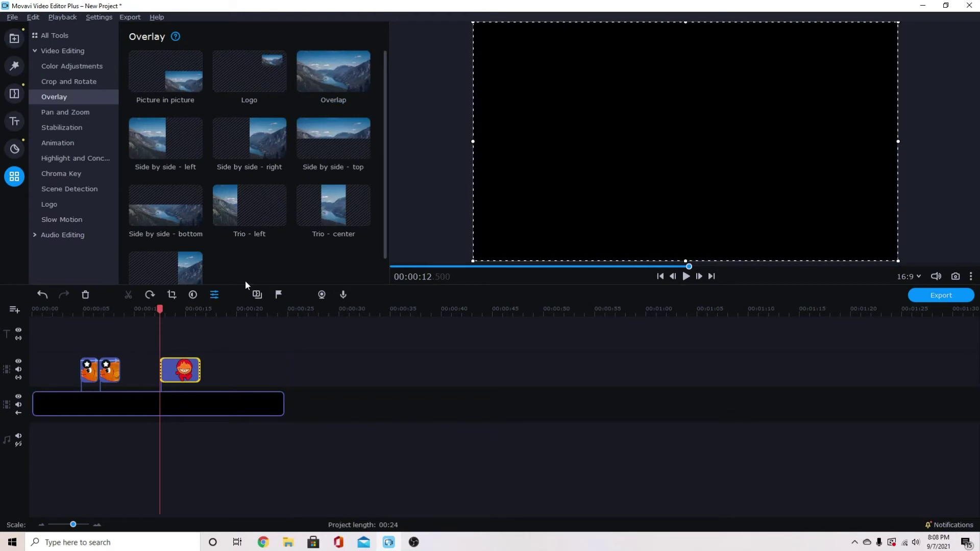
{"action": "left_click", "coordinate": [14, 38]}
{"action": "left_click_drag", "start_coordinate": [281, 75], "coordinate": [223, 378]}
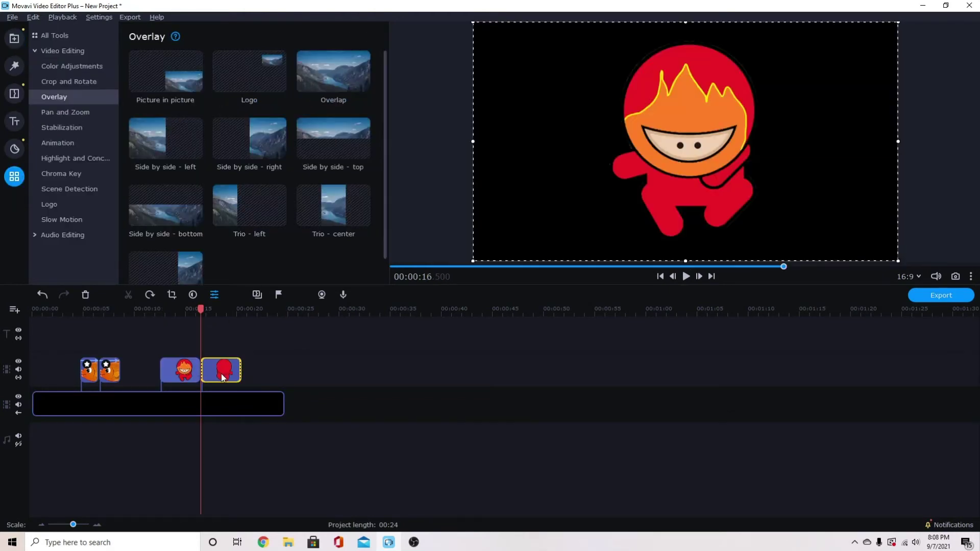
{"action": "left_click", "coordinate": [193, 378]}
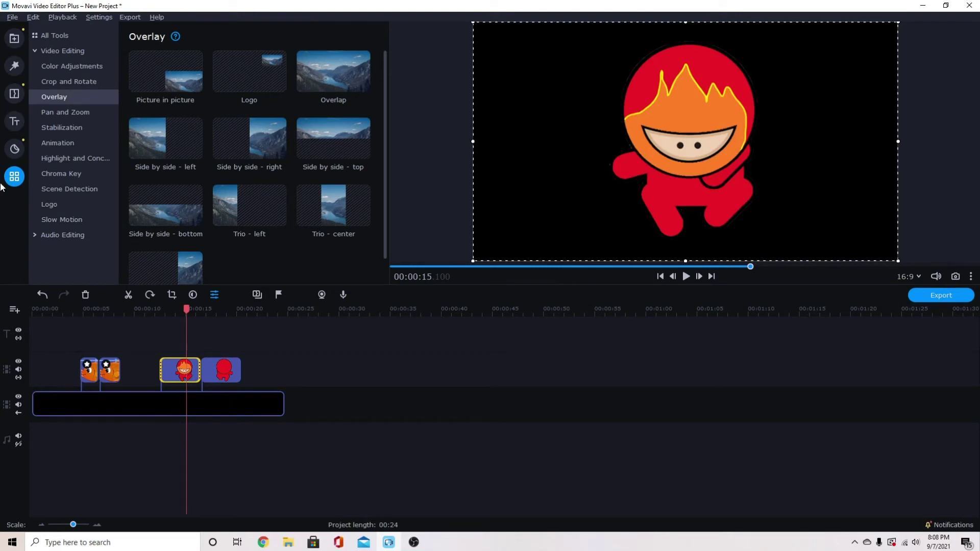
{"action": "left_click", "coordinate": [60, 142]}
Step: Keyframe the Fire Ninja front clip to squeeze into a thin vertical sliver at centre
{"action": "left_click", "coordinate": [168, 138]}
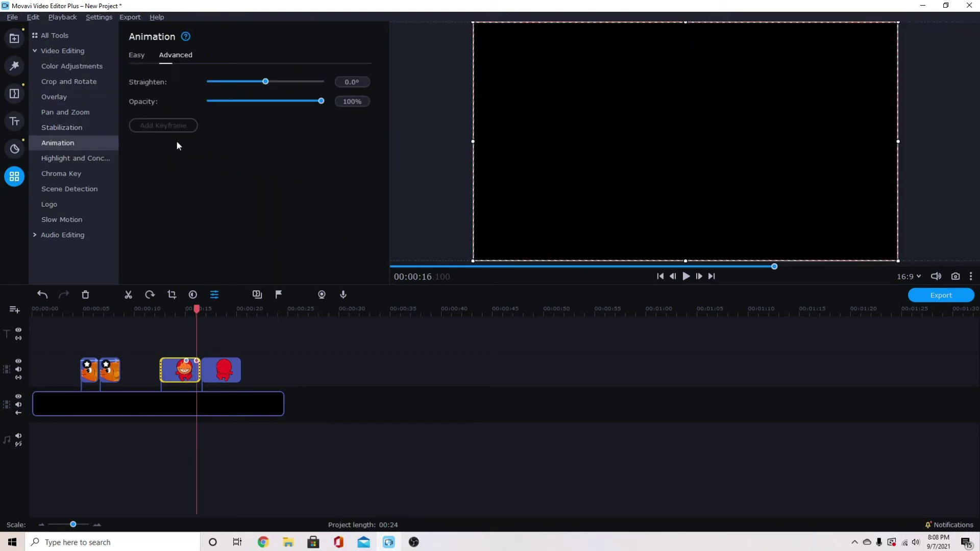
{"action": "left_click_drag", "start_coordinate": [184, 361], "coordinate": [177, 360]}
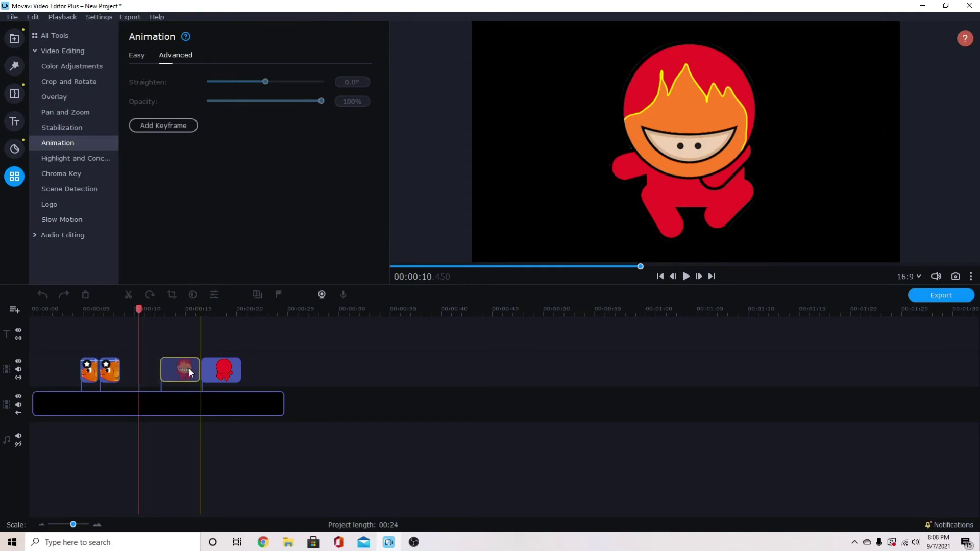
{"action": "left_click_drag", "start_coordinate": [528, 141], "coordinate": [687, 147]}
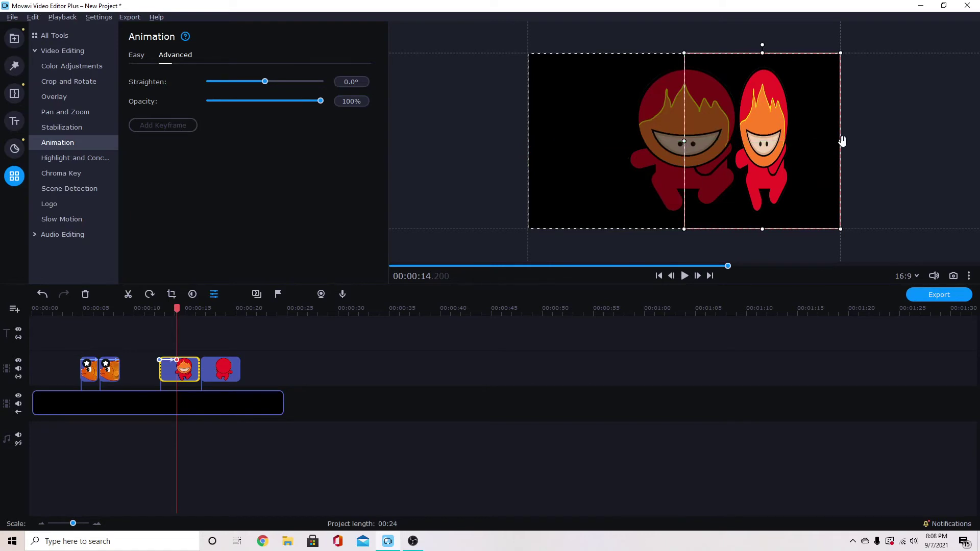
{"action": "left_click_drag", "start_coordinate": [842, 141], "coordinate": [685, 143]}
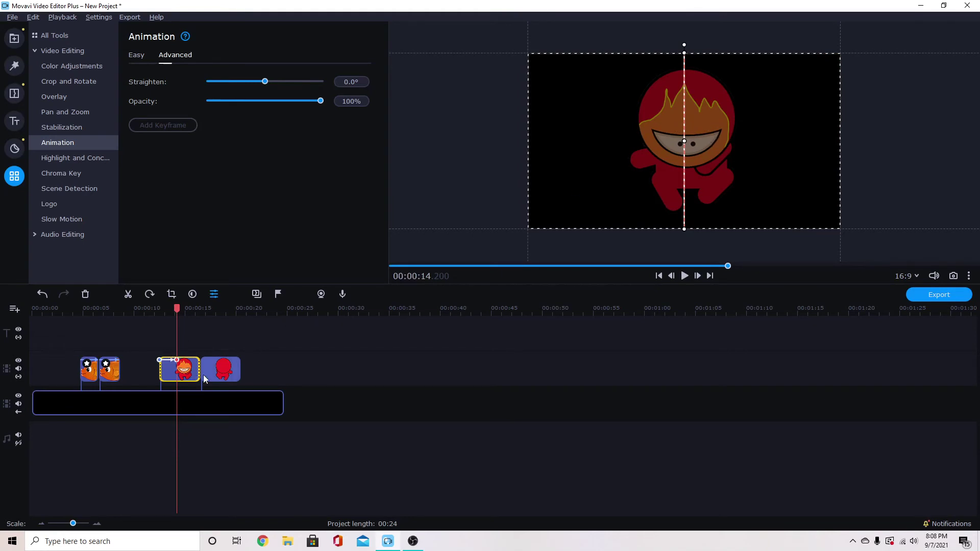
Step: Trim the fire-ninja clip to the playhead, butt the red back clip against it, and add animation
{"action": "left_click_drag", "start_coordinate": [197, 374], "coordinate": [174, 375]}
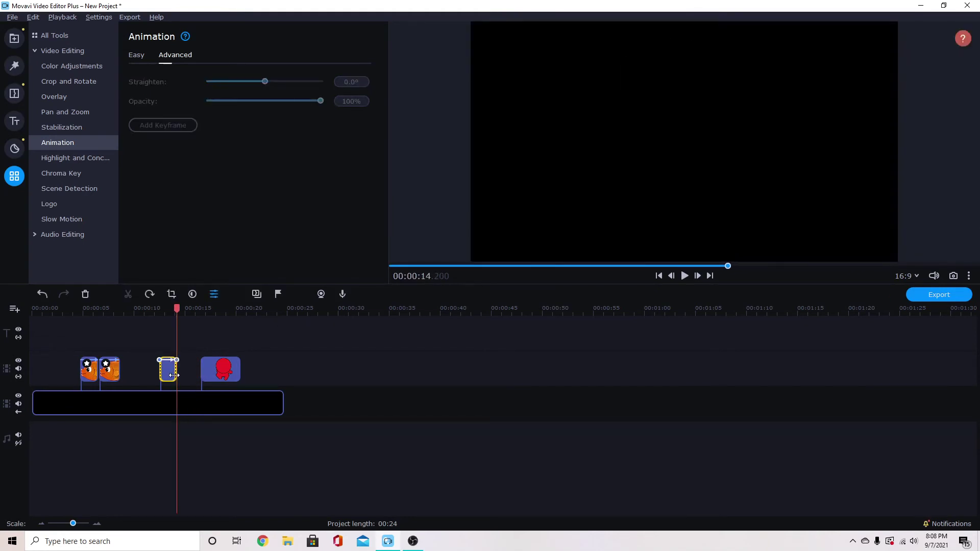
{"action": "left_click_drag", "start_coordinate": [218, 371], "coordinate": [209, 377]}
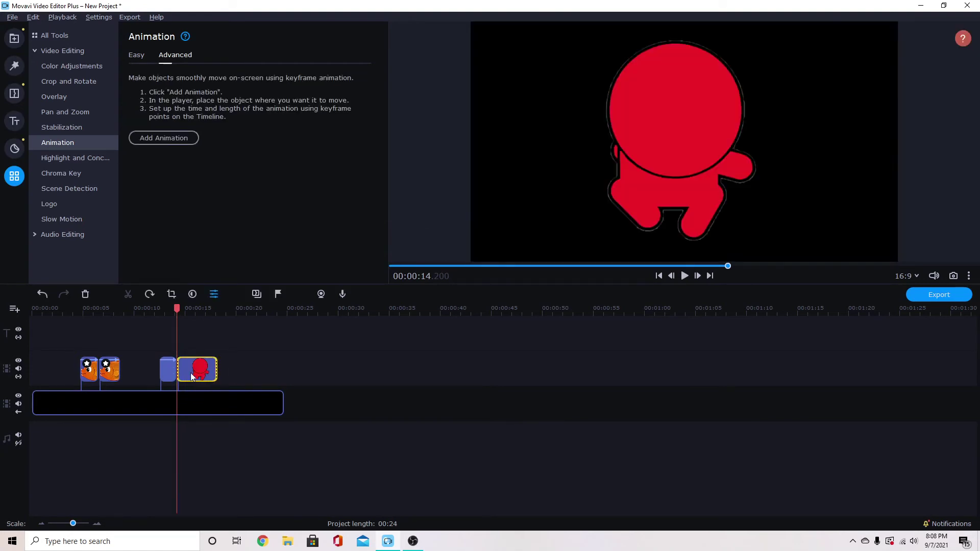
{"action": "left_click", "coordinate": [158, 139]}
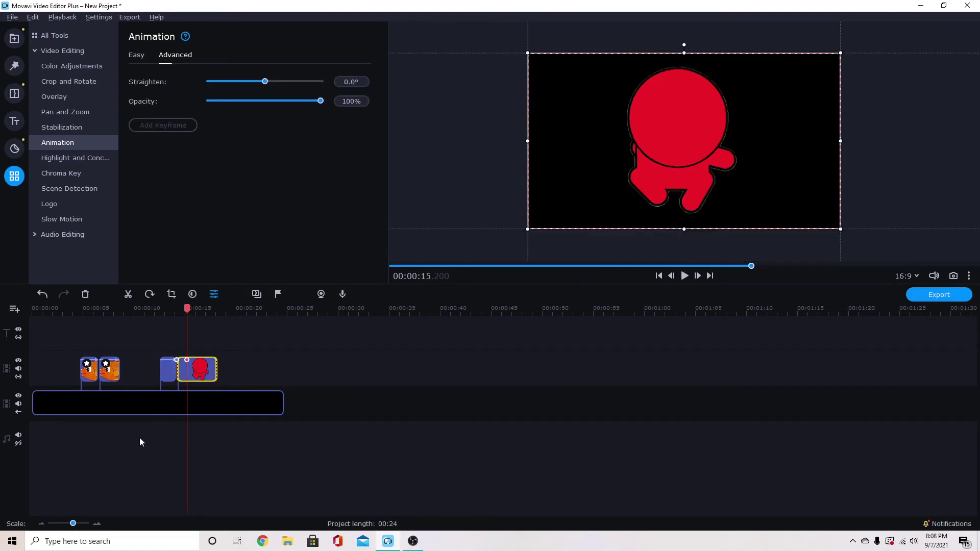
Step: Move the red back clip to an overlay track and keyframe its first frame as a thin sliver
{"action": "left_click_drag", "start_coordinate": [186, 369], "coordinate": [179, 369]}
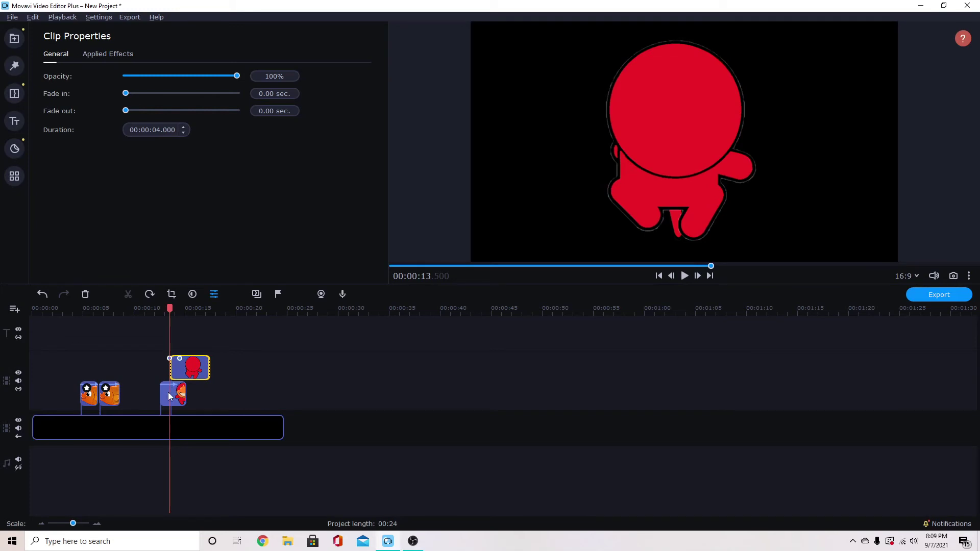
{"action": "left_click", "coordinate": [170, 359]}
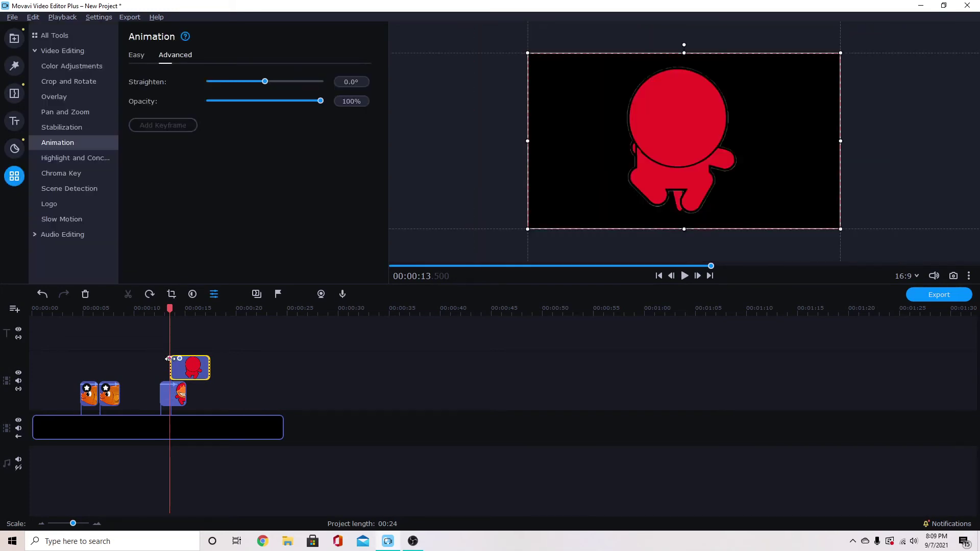
{"action": "left_click_drag", "start_coordinate": [652, 148], "coordinate": [736, 168]}
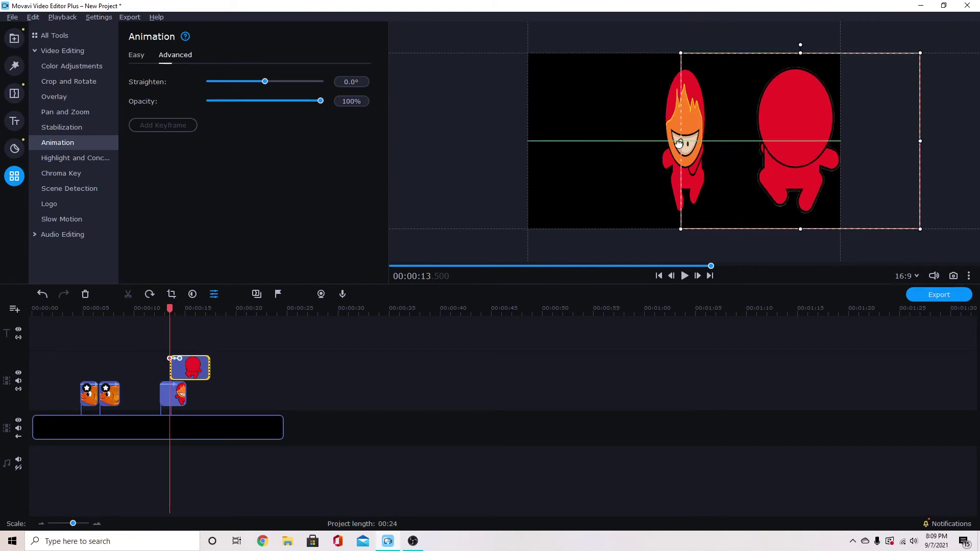
{"action": "left_click_drag", "start_coordinate": [679, 144], "coordinate": [684, 143]}
{"action": "left_click_drag", "start_coordinate": [920, 141], "coordinate": [696, 138]}
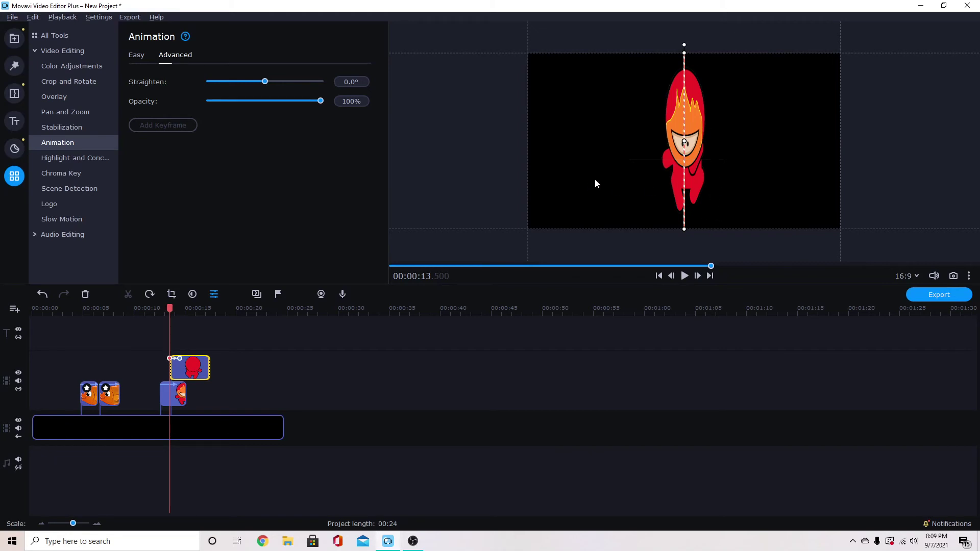
{"action": "left_click_drag", "start_coordinate": [601, 187], "coordinate": [786, 140]}
{"action": "left_click", "coordinate": [180, 357]}
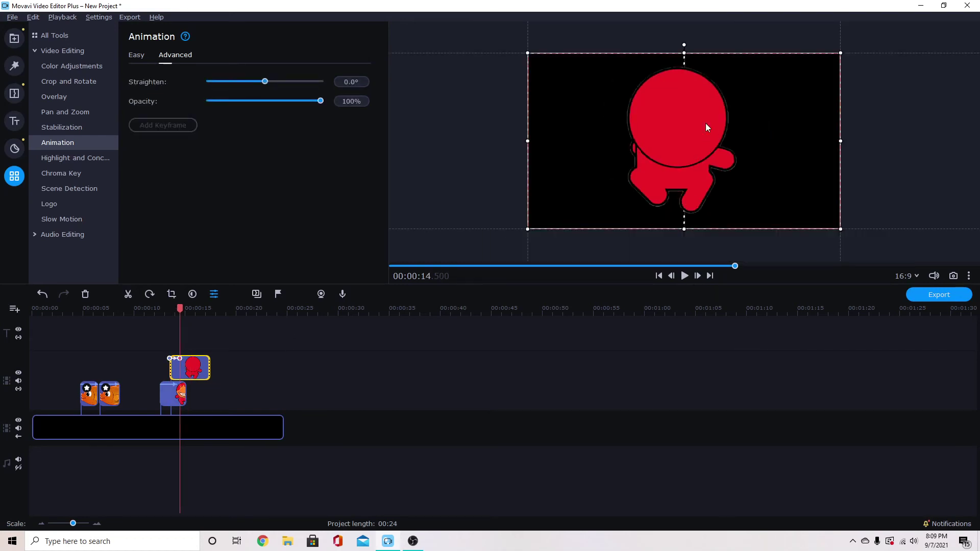
Step: Move the red back-view clip onto the fire-ninja clip's track
{"action": "left_click_drag", "start_coordinate": [187, 376], "coordinate": [196, 396]}
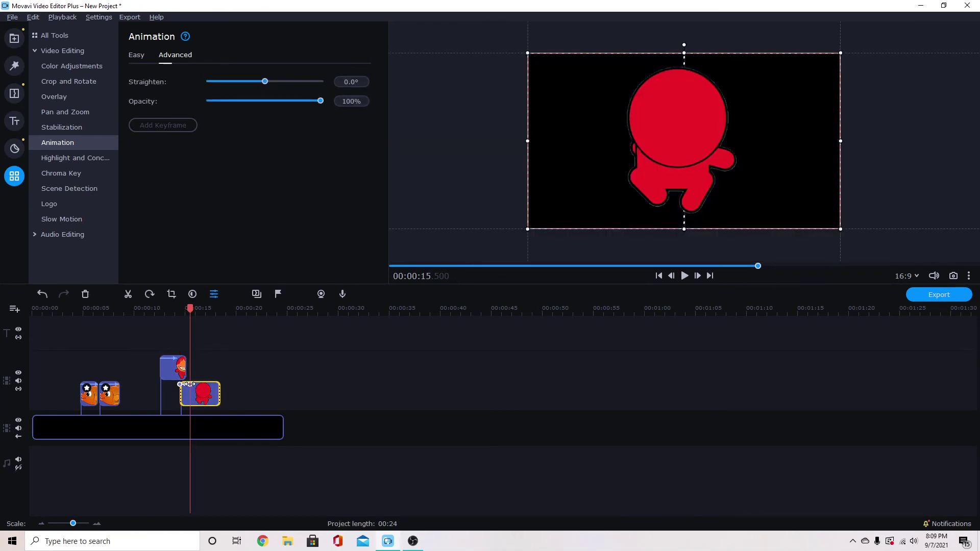
{"action": "left_click", "coordinate": [180, 370]}
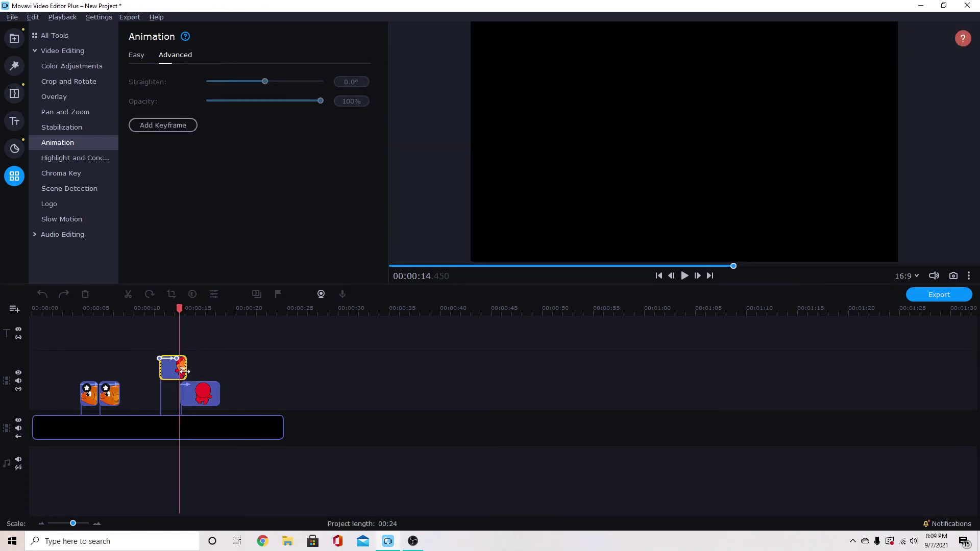
{"action": "mouse_move", "coordinate": [183, 372]}
{"action": "left_mouse_down"}
{"action": "mouse_move", "coordinate": [188, 387]}
{"action": "mouse_move", "coordinate": [188, 377]}
{"action": "left_mouse_up"}
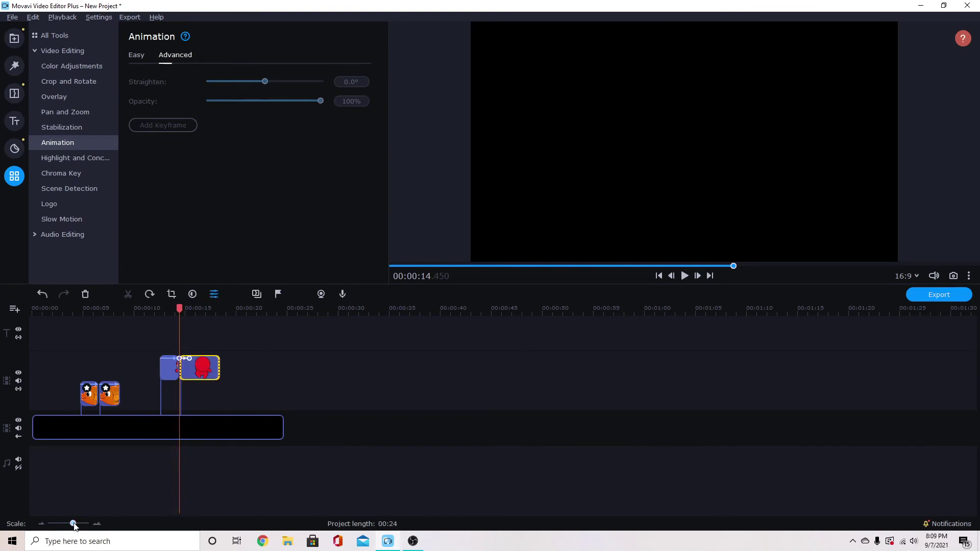
{"action": "left_click_drag", "start_coordinate": [73, 523], "coordinate": [79, 523]}
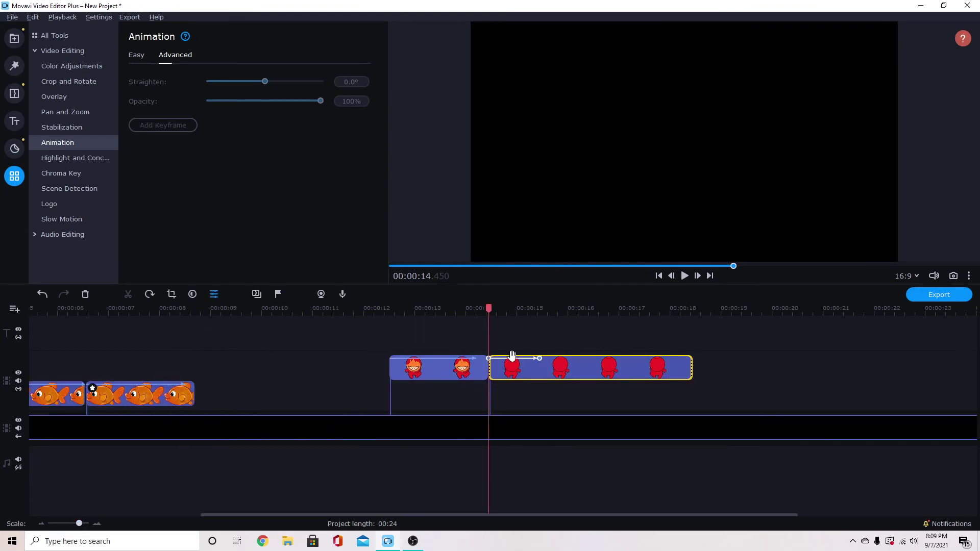
Step: Trim the fire-ninja clip's end, snap the red clip to it, and trim the red clip to about one second
{"action": "left_click", "coordinate": [476, 375]}
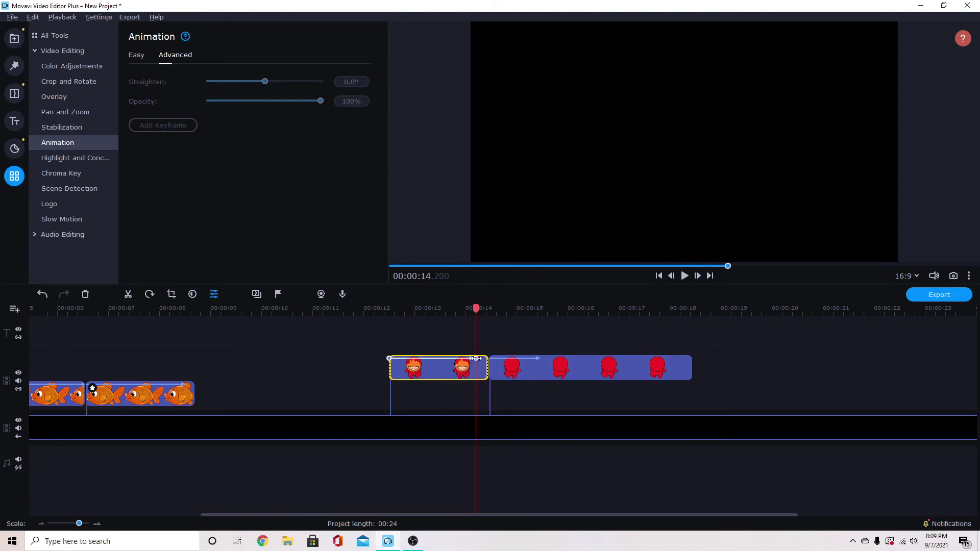
{"action": "mouse_move", "coordinate": [486, 372]}
{"action": "left_mouse_down"}
{"action": "mouse_move", "coordinate": [472, 372]}
{"action": "mouse_move", "coordinate": [504, 377]}
{"action": "left_mouse_up"}
{"action": "left_click", "coordinate": [522, 372]}
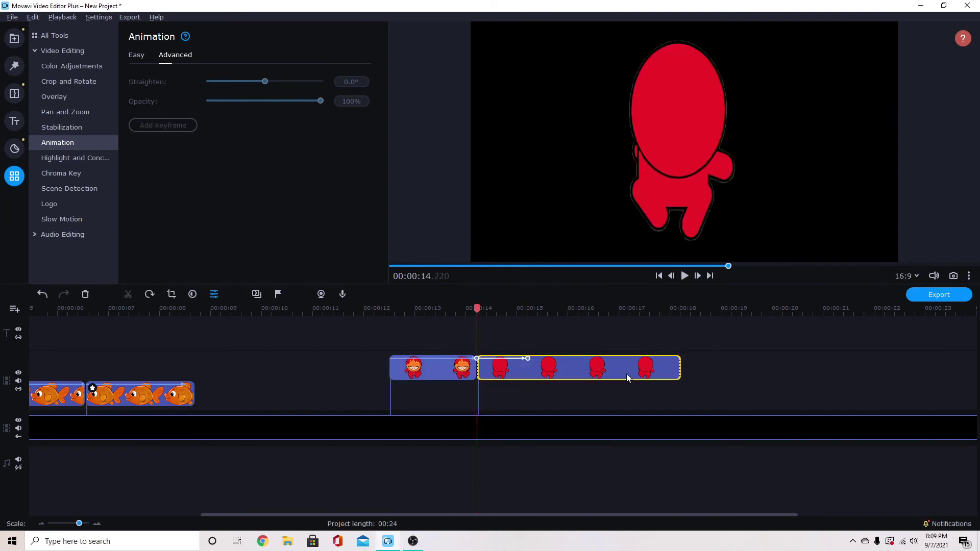
{"action": "left_click_drag", "start_coordinate": [679, 377], "coordinate": [527, 377]}
Step: Play back the current turnaround in the preview, then stop it
{"action": "left_click", "coordinate": [380, 309]}
{"action": "left_click", "coordinate": [684, 275]}
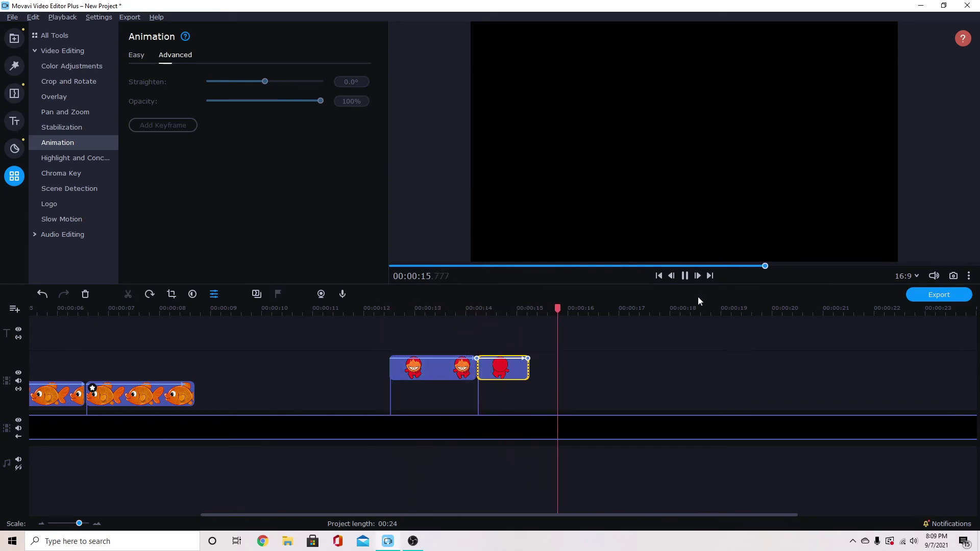
{"action": "left_click", "coordinate": [683, 278]}
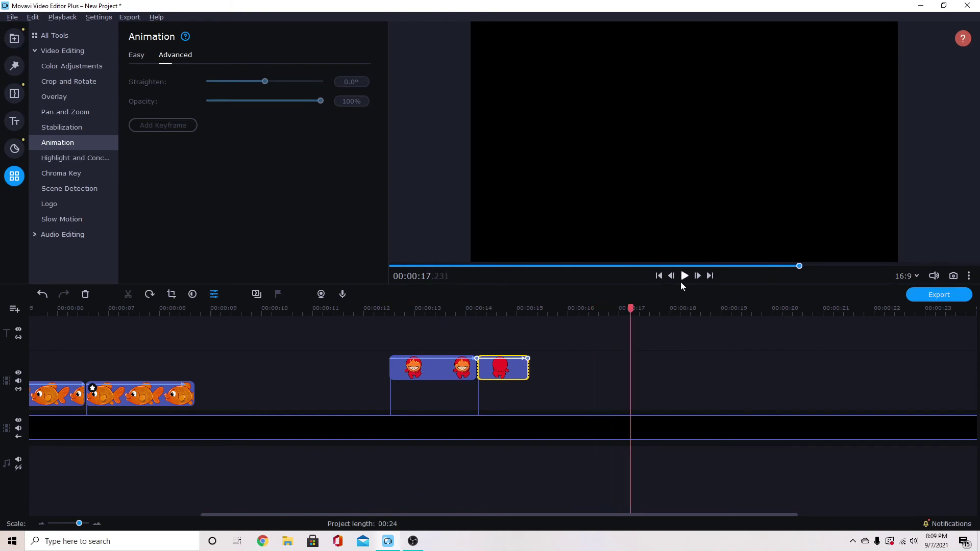
Step: Split the fire-ninja clip at 13.56 s, delete the rest, snap the red clip after it, and replay the turn
{"action": "left_click", "coordinate": [464, 368]}
{"action": "left_click", "coordinate": [443, 367]}
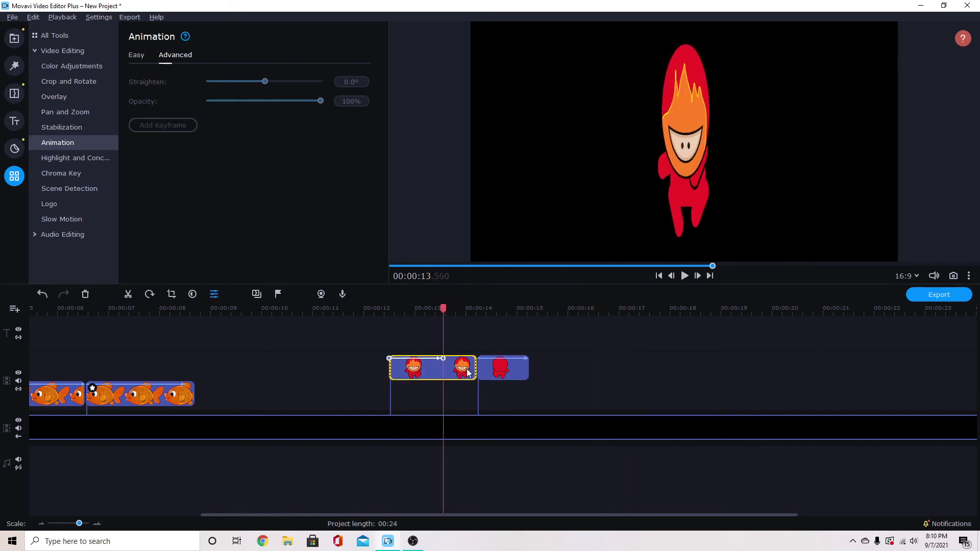
{"action": "key", "text": "ctrl+b"}
{"action": "key", "text": "Delete"}
{"action": "left_click_drag", "start_coordinate": [495, 372], "coordinate": [461, 375]}
{"action": "left_click", "coordinate": [380, 305]}
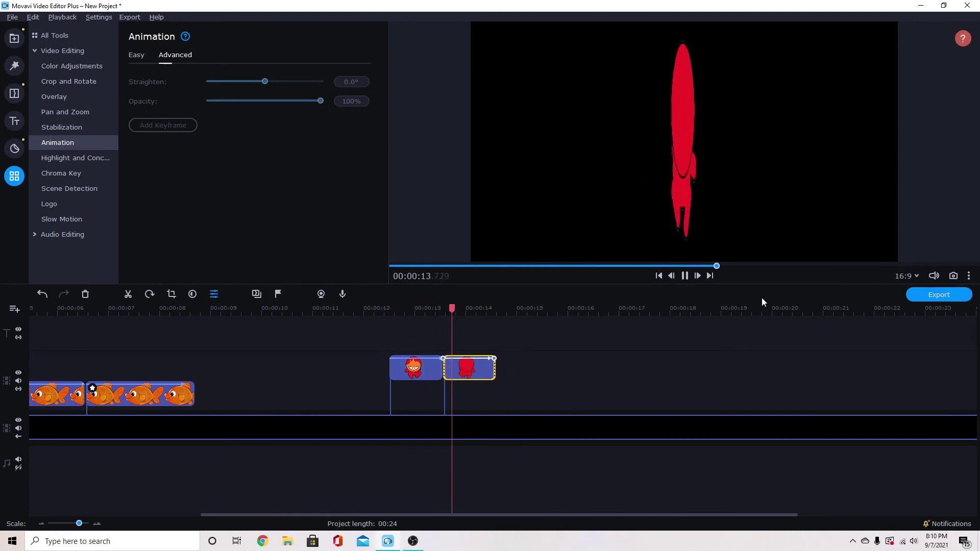
{"action": "left_click", "coordinate": [685, 277]}
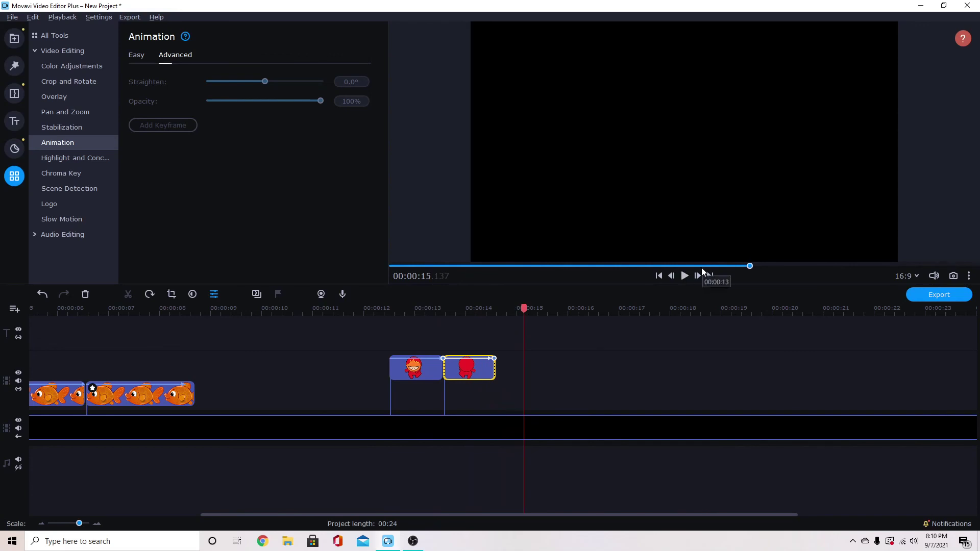